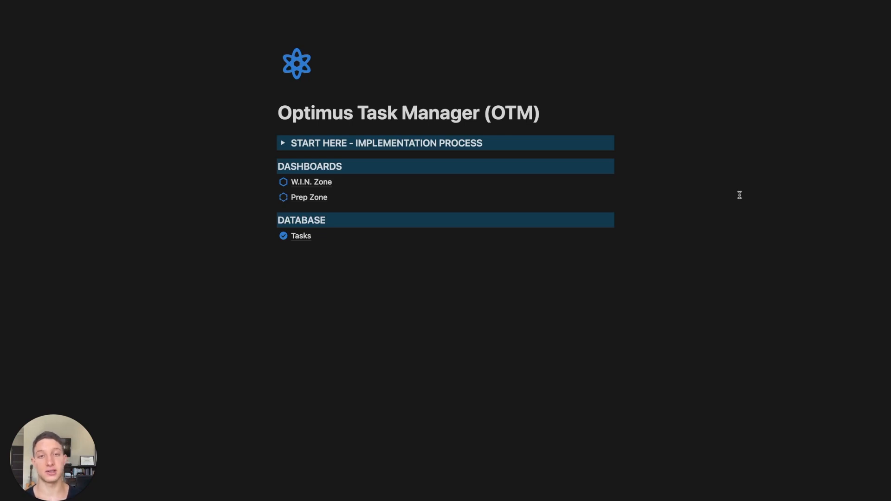
# Step: Open the Prep Zone dashboard, look through its task tables and calendar, and return to the Optimus Task Manager page
pyautogui.click(305, 236)
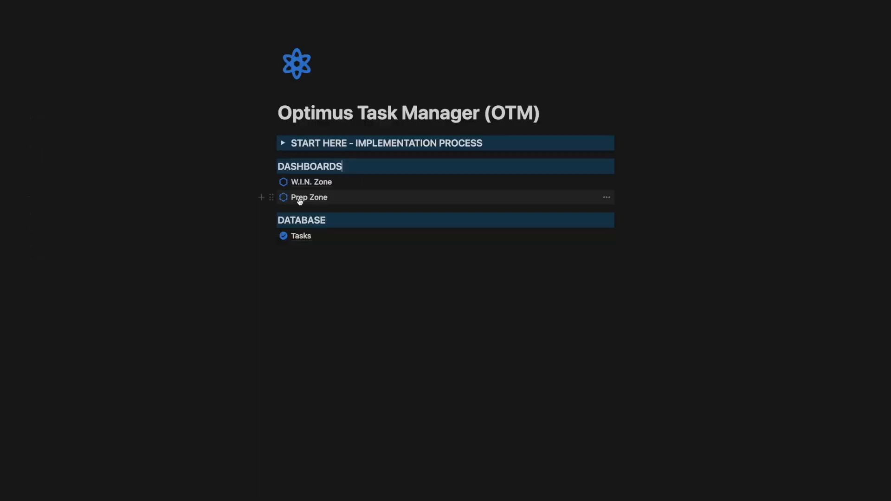
pyautogui.click(300, 198)
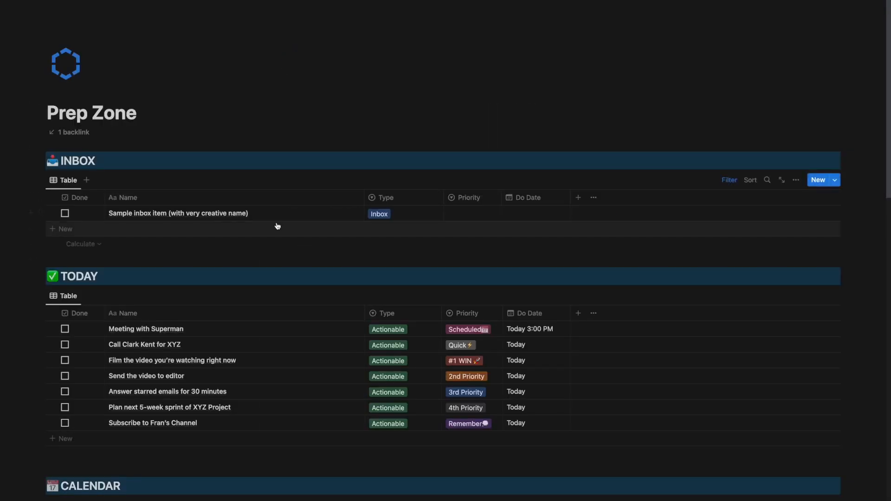
pyautogui.scroll(-10, 831, 129)
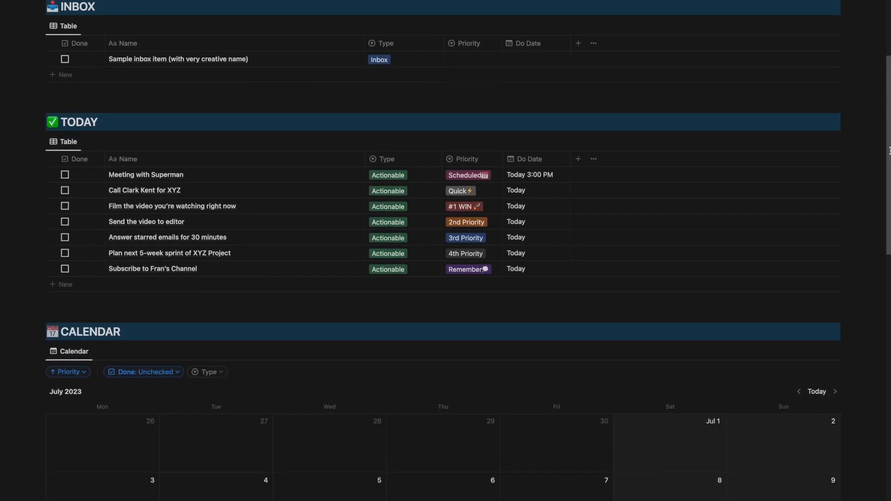
pyautogui.moveTo(889, 199); pyautogui.dragTo(889, 387)
pyautogui.click(112, 14)
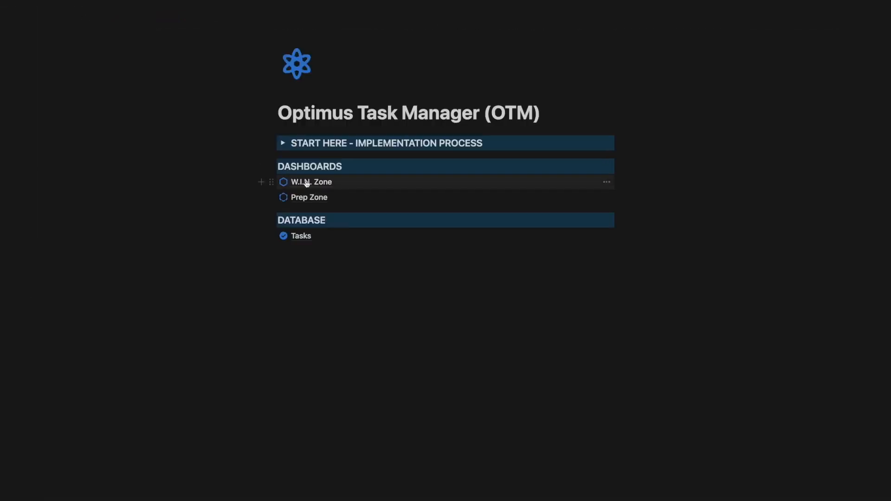
# Step: Open the W.I.N. Zone dashboard, look into its collapsed Inbox section, and return to the Optimus Task Manager page
pyautogui.click(302, 179)
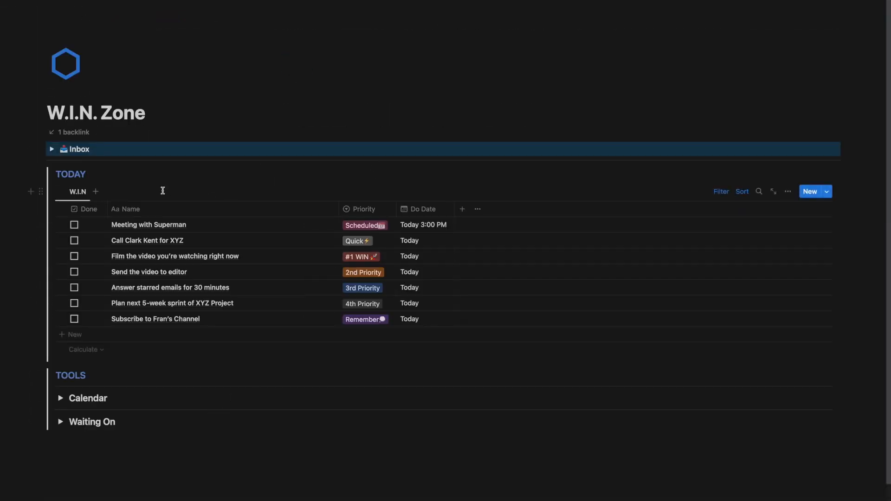
pyautogui.click(51, 149)
pyautogui.click(51, 149)
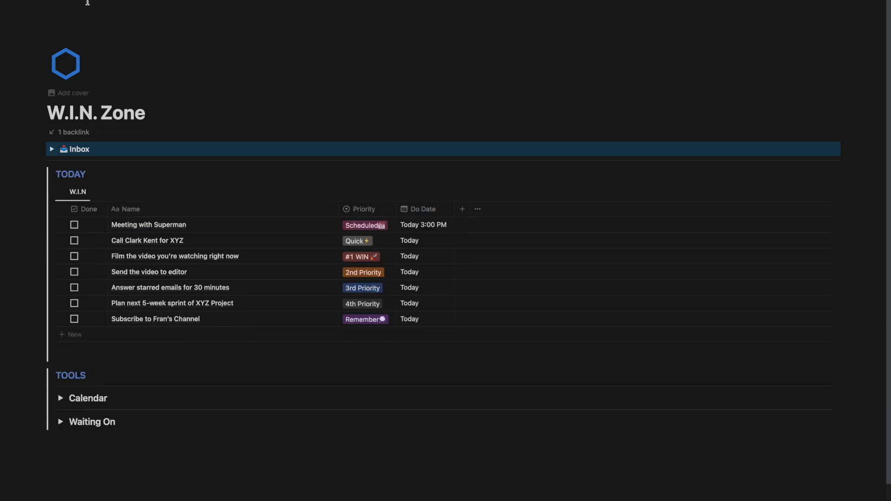
pyautogui.click(91, 10)
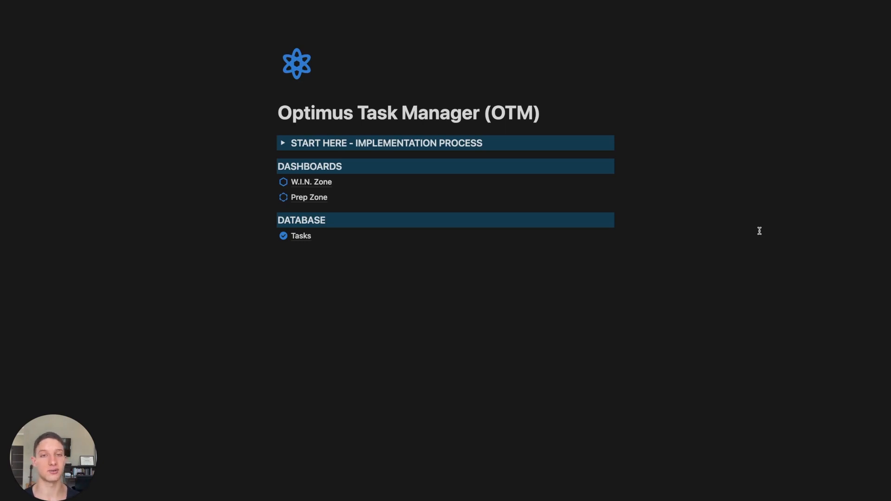
# Step: Open the Prep Zone dashboard and review its Inbox and Today tables
pyautogui.click(436, 199)
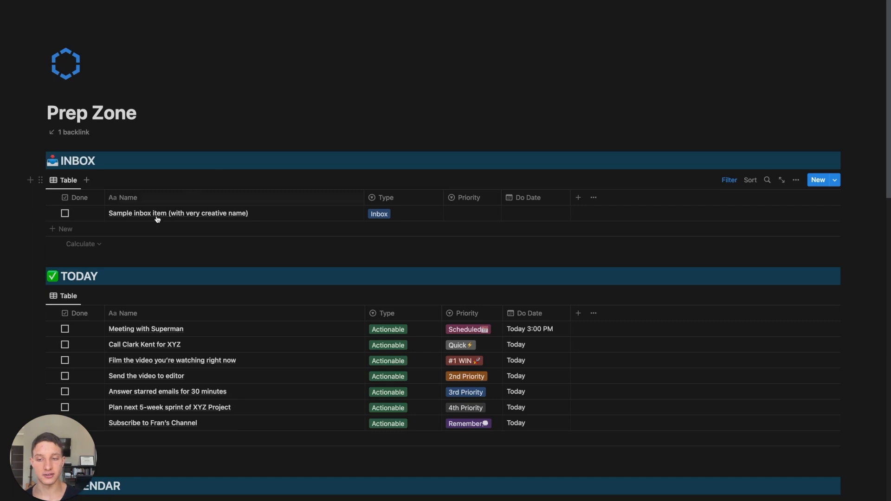
pyautogui.scroll(-1, 185, 234)
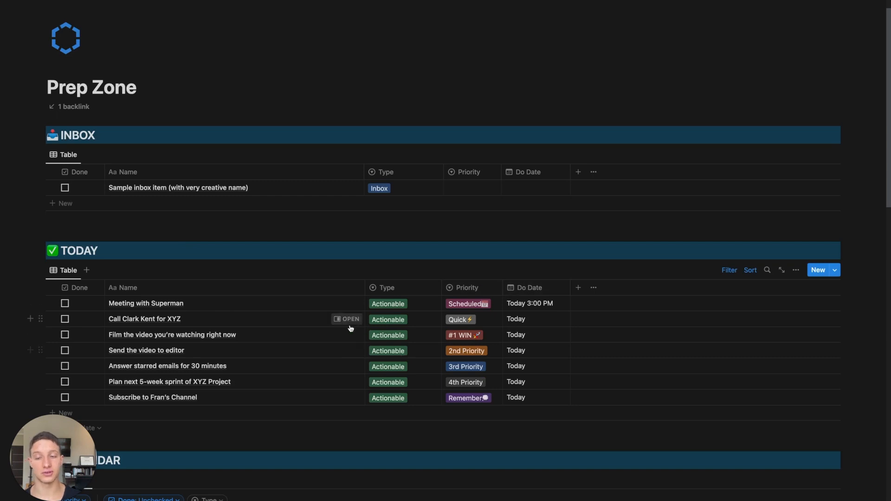
pyautogui.scroll(-3, 445, 307)
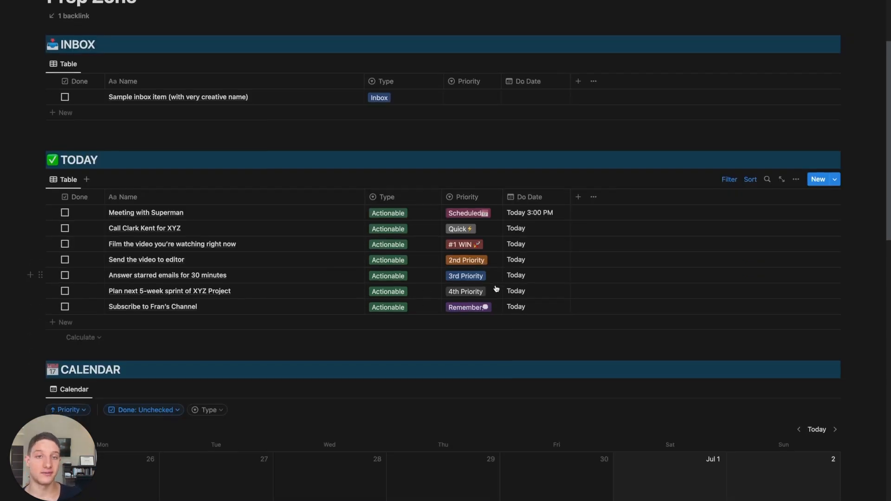
pyautogui.scroll(-2, 497, 284)
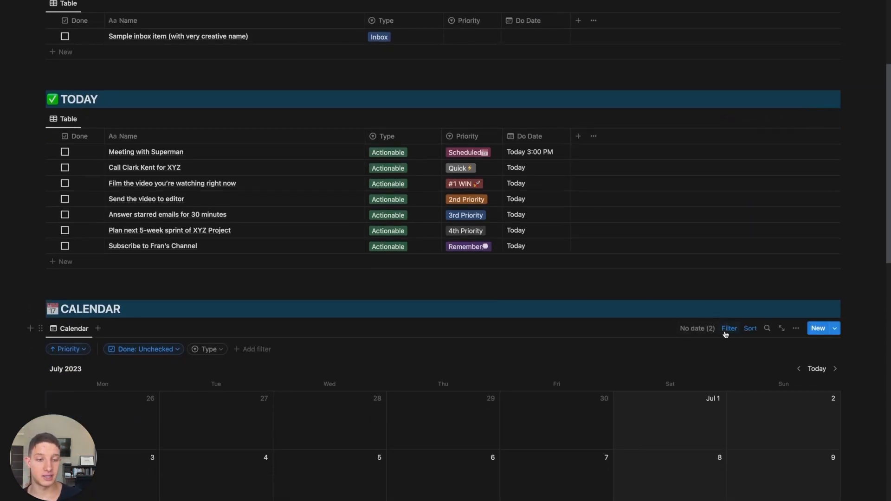
# Step: Hide the calendar's filter bar and review the July 2023 calendar plus the Tomorrow, Someday/Maybe and Waiting tables
pyautogui.click(729, 328)
pyautogui.scroll(-1, 352, 313)
pyautogui.scroll(-6, 351, 314)
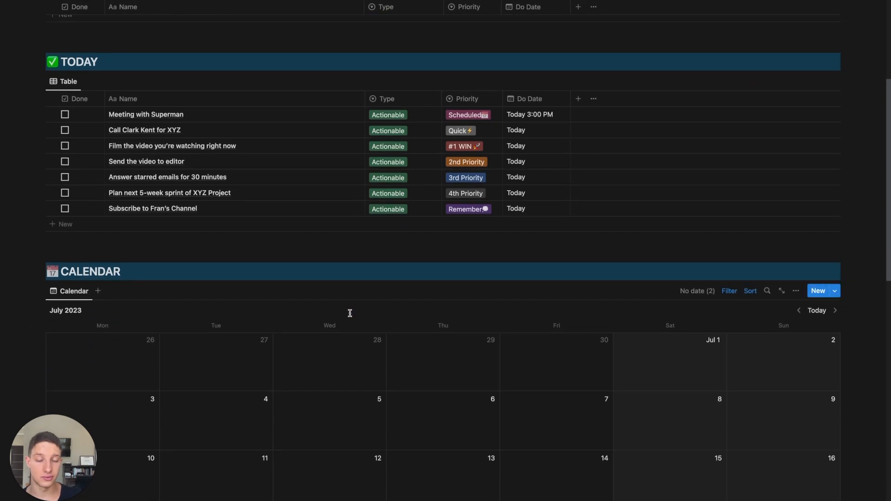
pyautogui.scroll(-4, 357, 306)
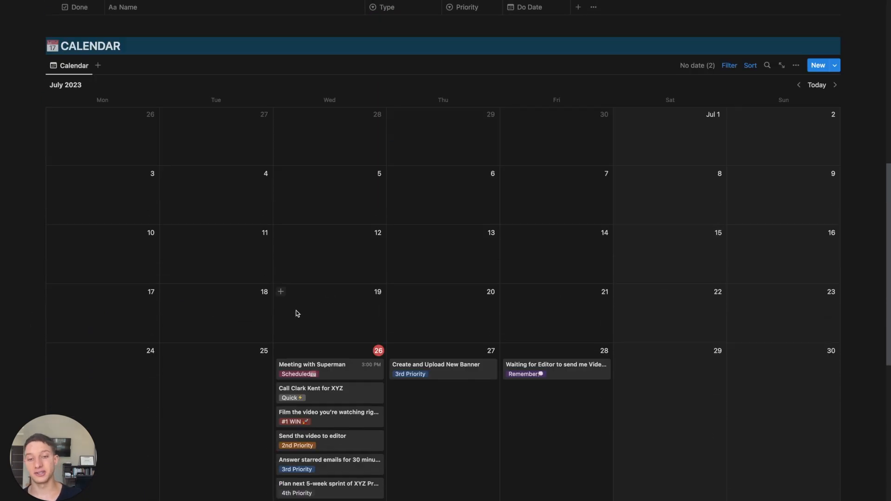
pyautogui.scroll(-1, 303, 320)
pyautogui.scroll(-4, 302, 320)
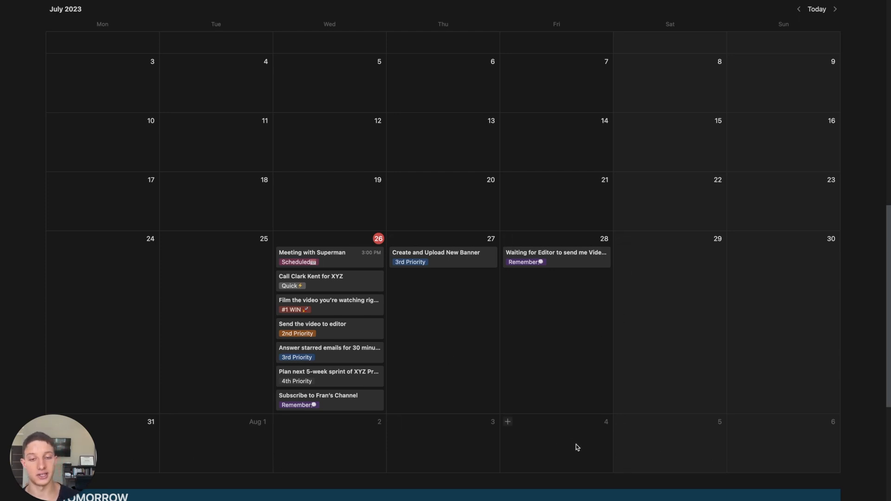
pyautogui.scroll(-6, 557, 454)
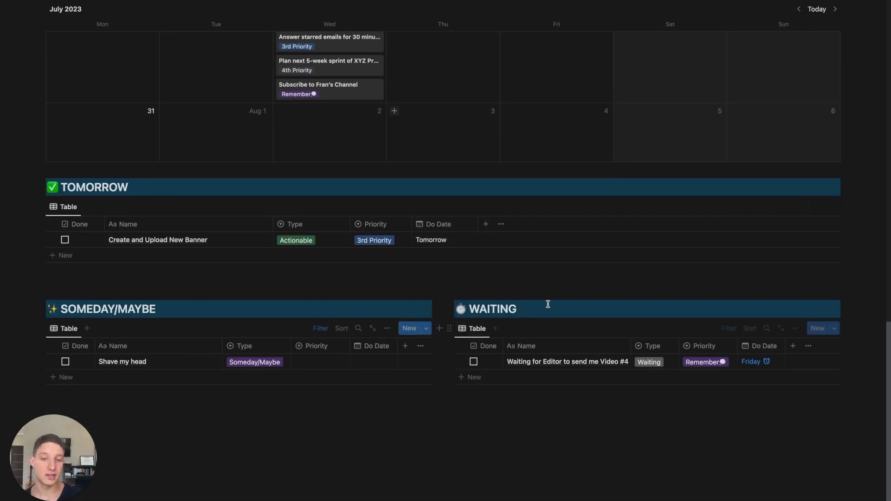
pyautogui.scroll(-1, 547, 312)
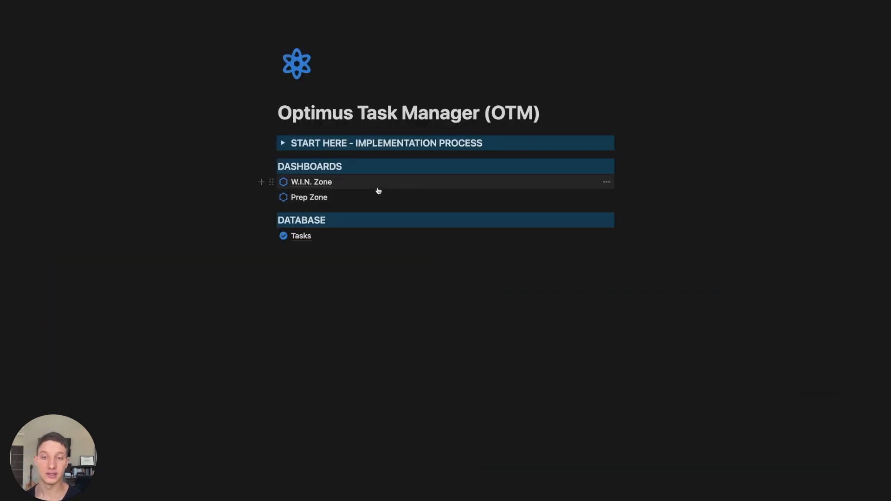
# Step: Open the W.I.N. Zone dashboard and inspect the contents of its Calendar and Waiting On sections, collapsing each again
pyautogui.click(378, 189)
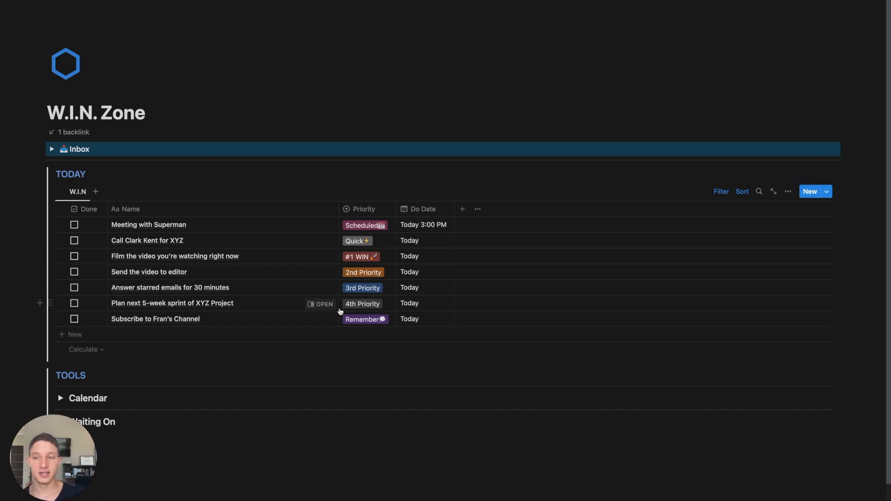
pyautogui.scroll(-3, 195, 339)
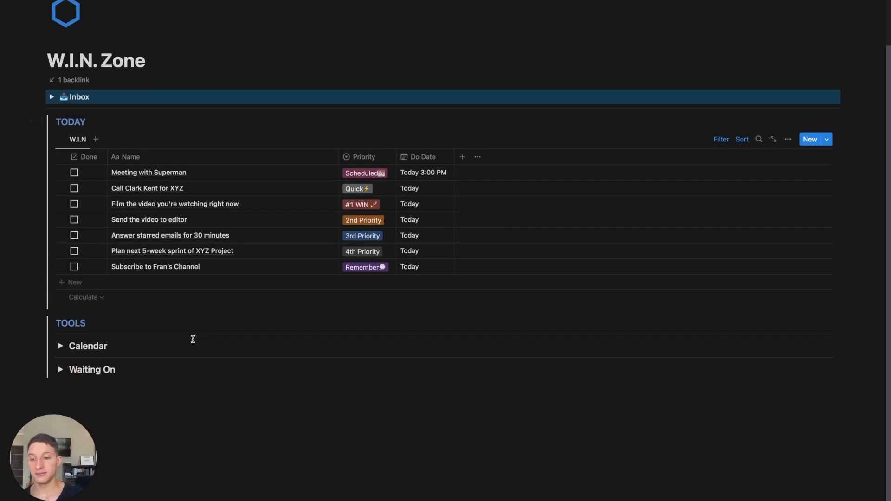
pyautogui.click(61, 339)
pyautogui.scroll(-3, 163, 320)
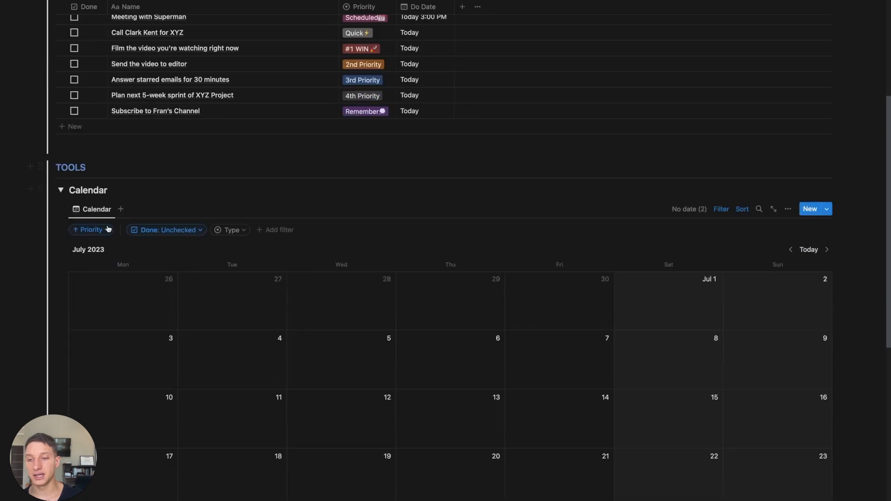
pyautogui.click(58, 189)
pyautogui.click(61, 361)
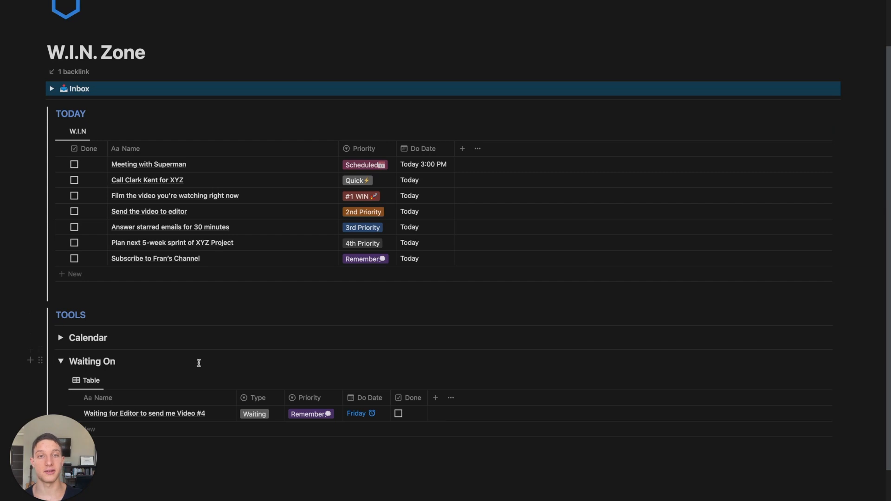
pyautogui.click(60, 361)
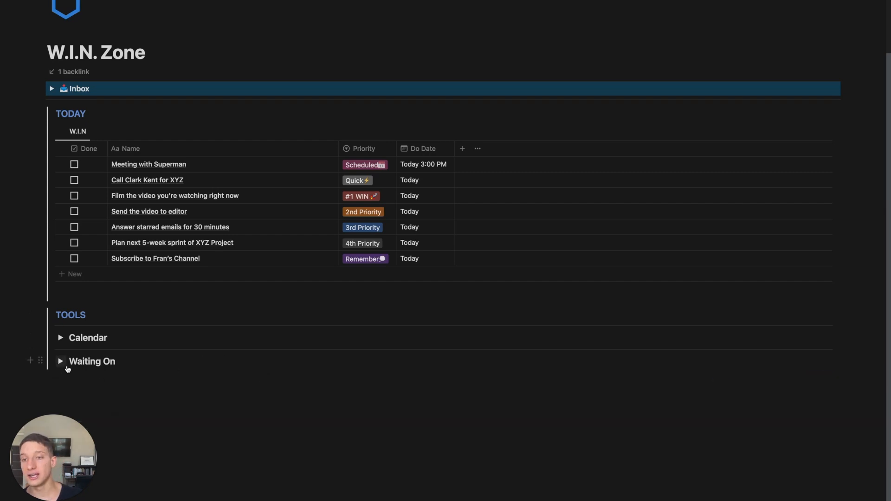
pyautogui.scroll(2, 192, 277)
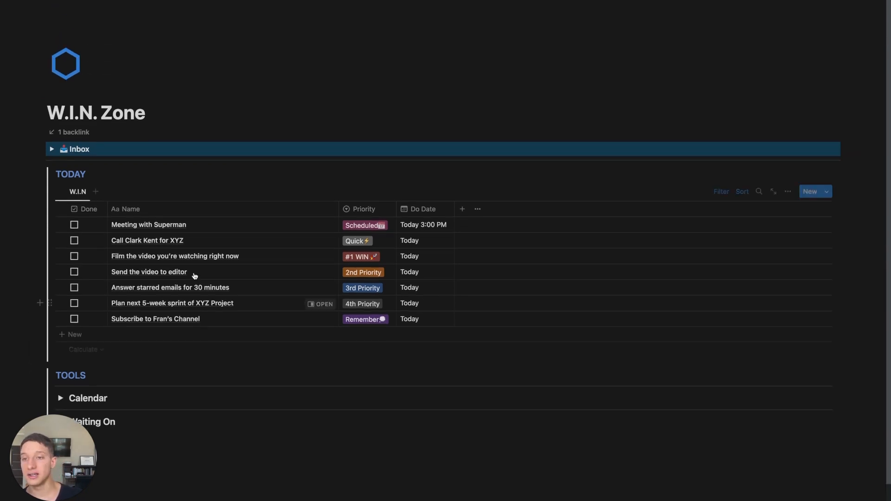
# Step: Expand the W.I.N. Zone's Inbox section and mark the Quick-priority call task in the Today table as done
pyautogui.click(53, 149)
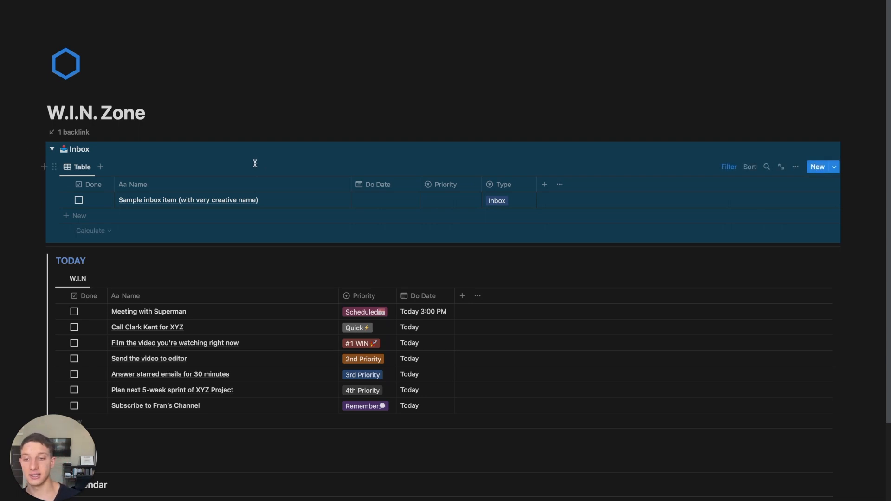
pyautogui.click(95, 333)
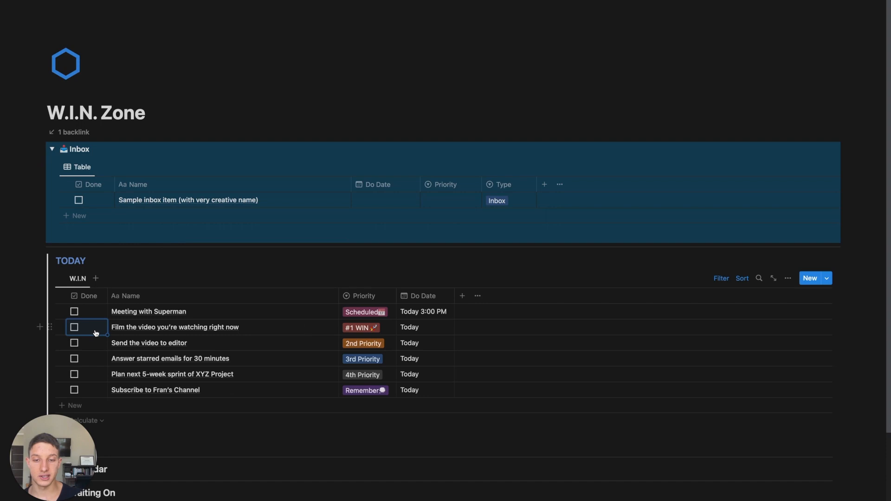
# Step: Add a new Inbox item named "Get CK a new suit" and collapse the Inbox section
pyautogui.click(146, 219)
pyautogui.write('Get hi')
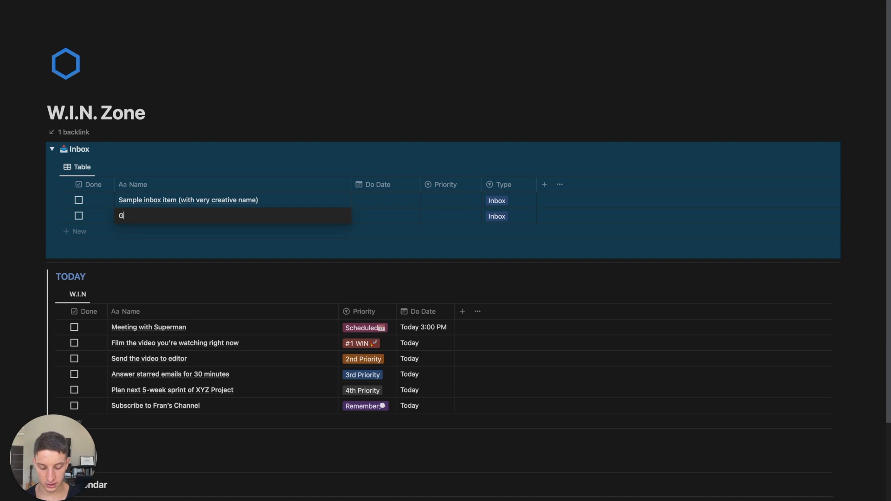
pyautogui.press('BackSpace')
pyautogui.press('BackSpace')
pyautogui.write('CK ')
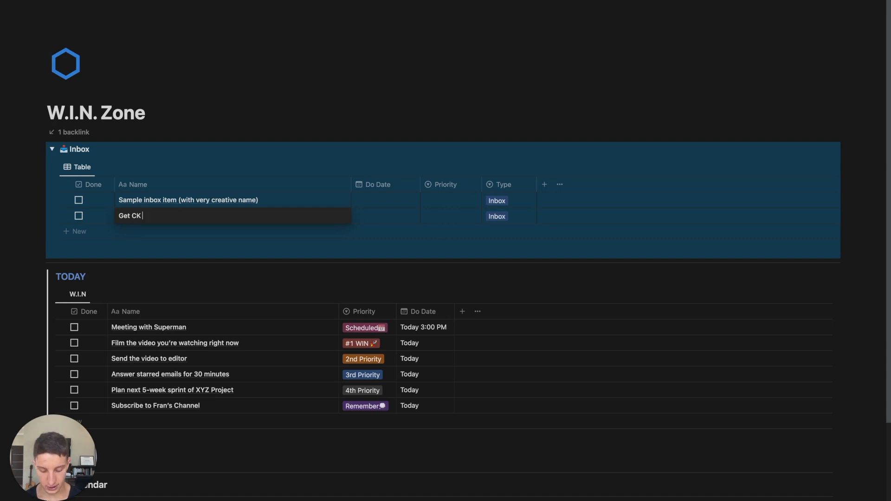
pyautogui.write('a new suit')
pyautogui.press('Return')
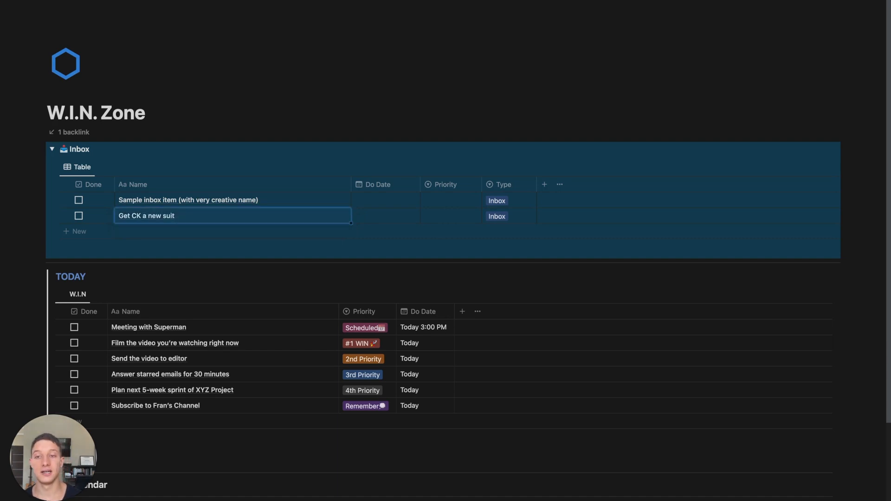
pyautogui.click(255, 153)
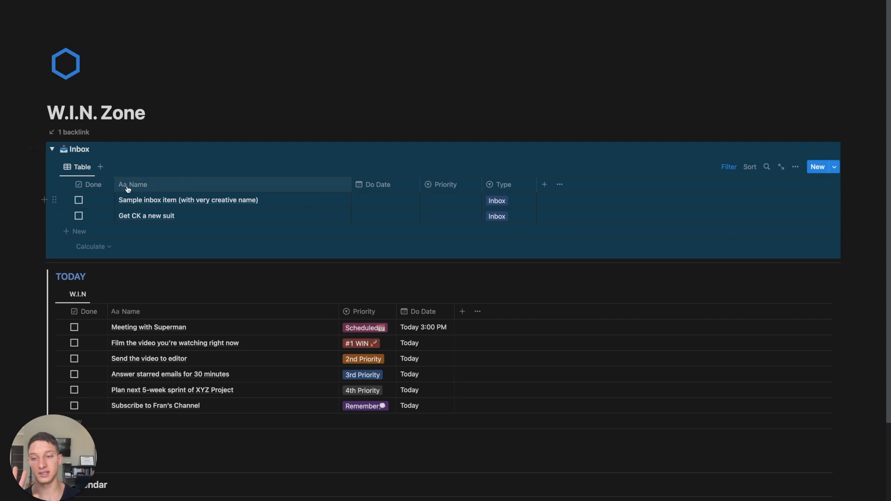
pyautogui.click(51, 149)
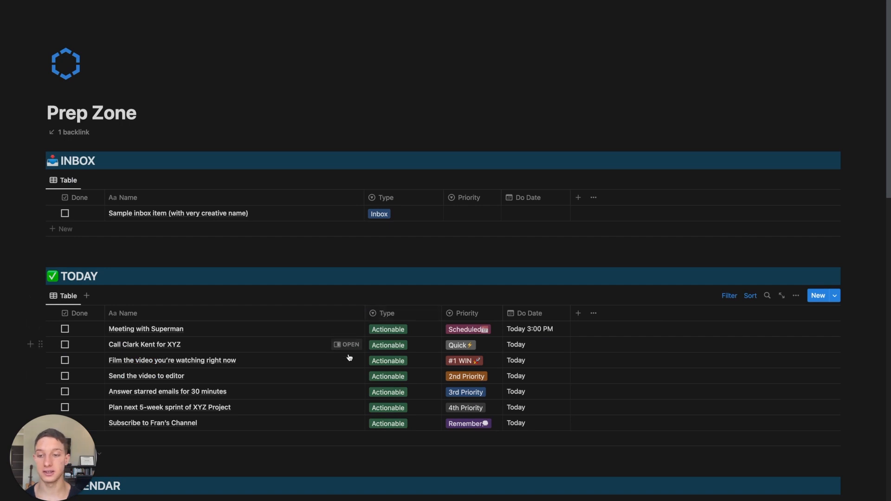
# Step: View the Prep Zone's "Film the video you're watching right now" task, and retitle the 30-minute starred-emails task as "Answer 5 starred emails"
pyautogui.click(349, 361)
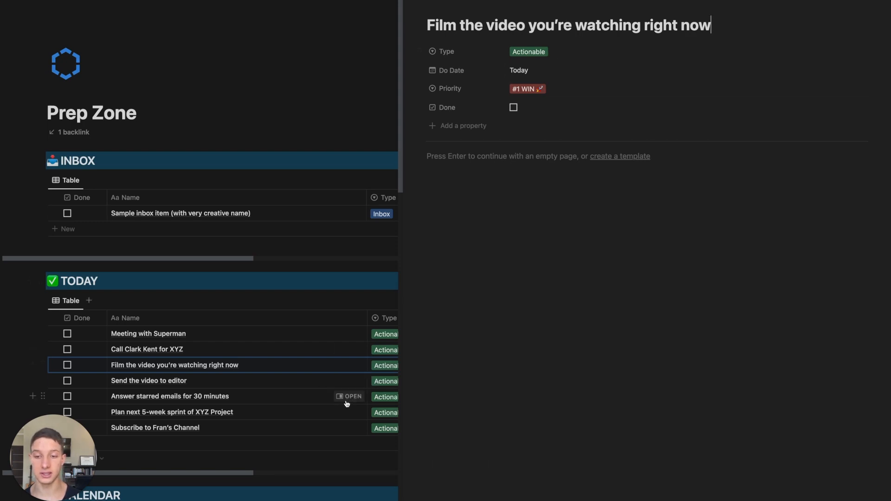
pyautogui.click(346, 399)
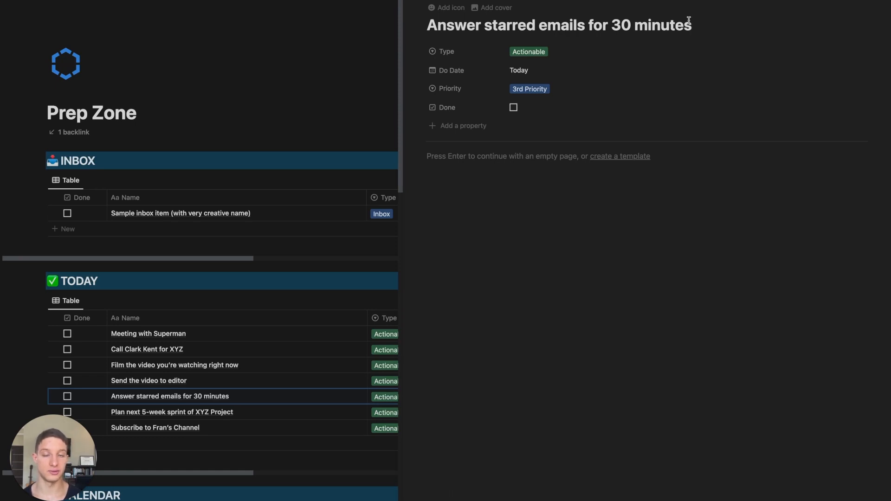
pyautogui.moveTo(696, 22); pyautogui.dragTo(581, 32)
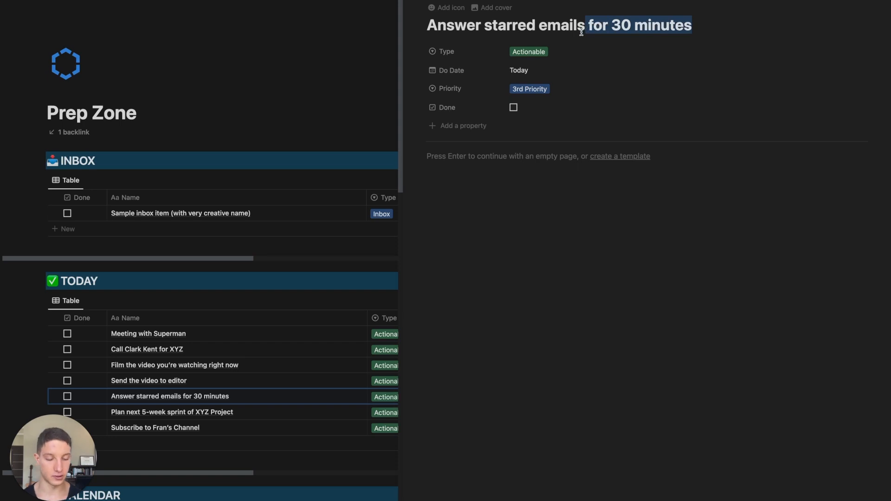
pyautogui.press('BackSpace')
pyautogui.moveTo(484, 27); pyautogui.dragTo(414, 29)
pyautogui.press('BackSpace')
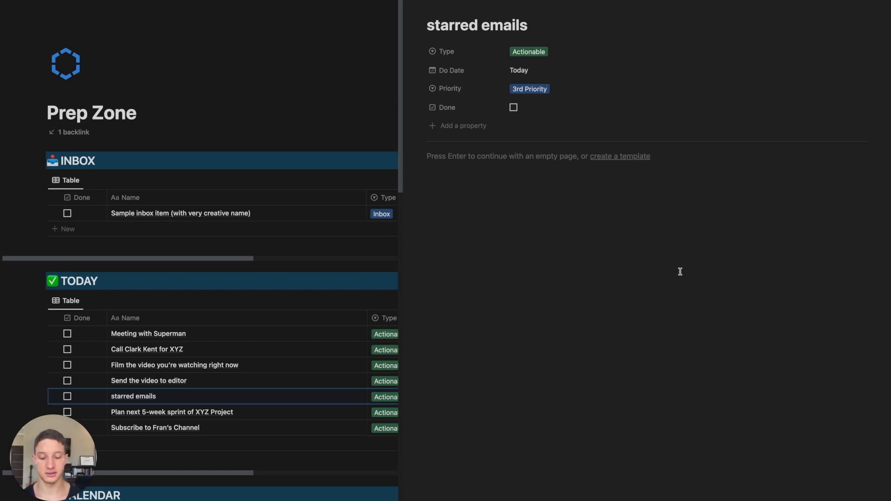
pyautogui.write('Answer')
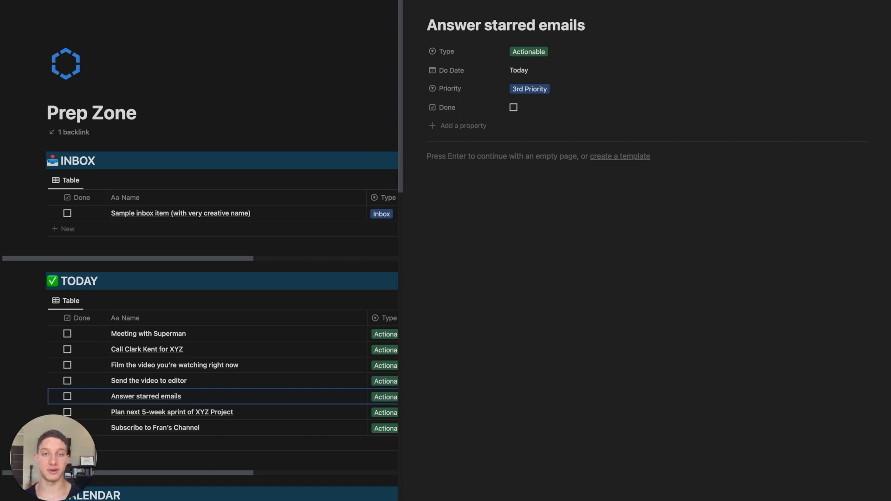
pyautogui.write('5')
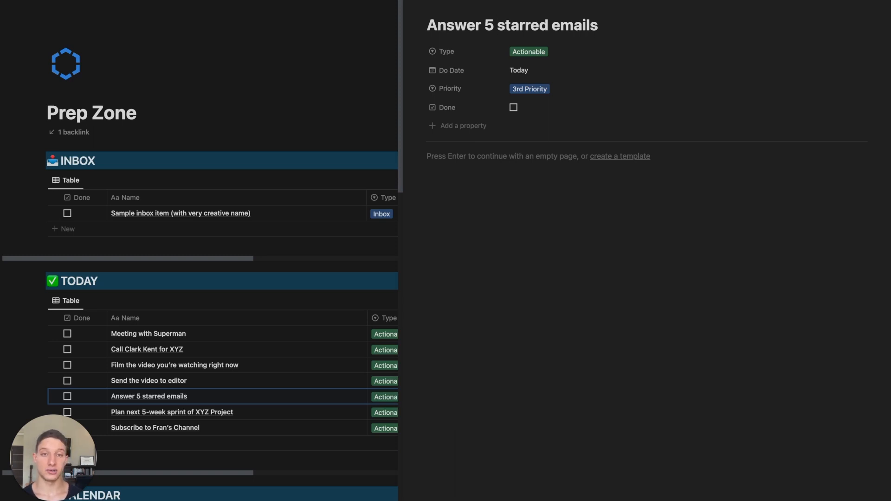
# Step: Retitle the starred-emails task as "Answer starred emails for 30 minutes", mark it as done and close it
pyautogui.press('BackSpace')
pyautogui.press('BackSpace')
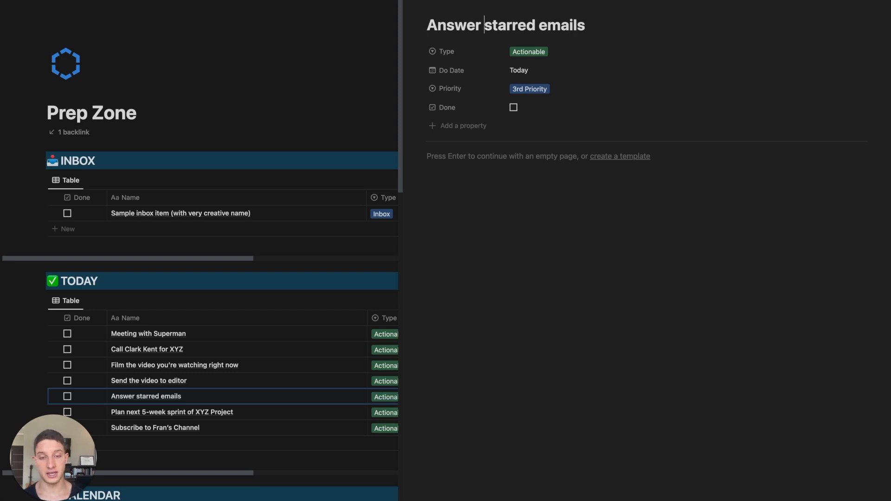
pyautogui.write('for 30 min')
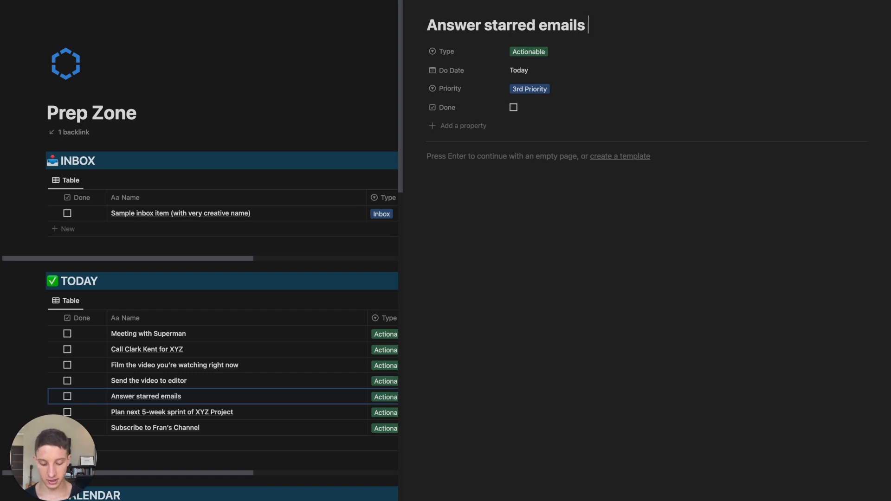
pyautogui.write('utes')
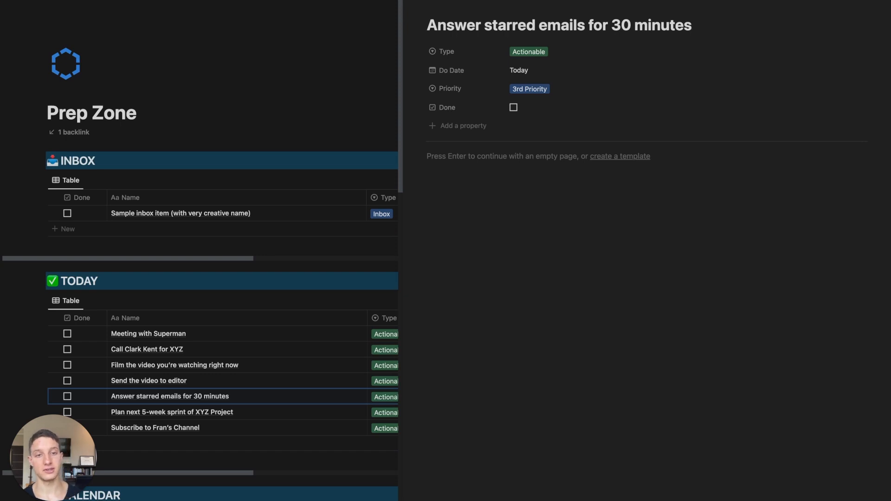
pyautogui.click(555, 110)
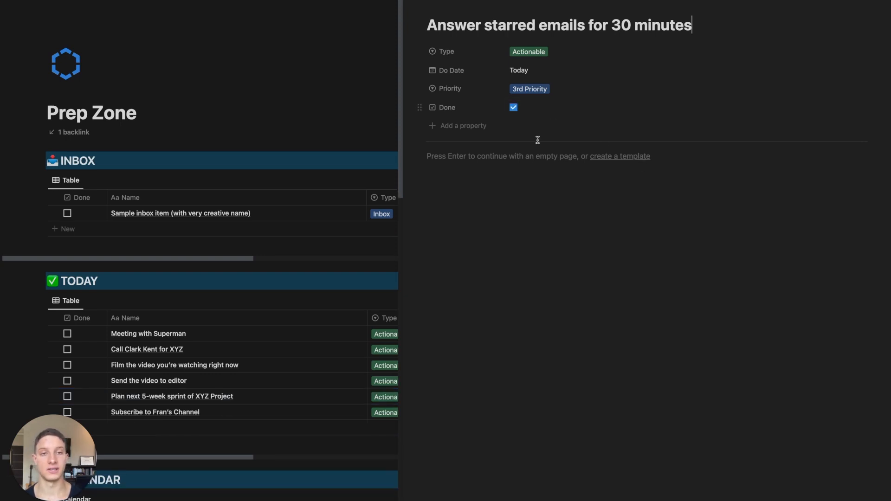
pyautogui.click(97, 289)
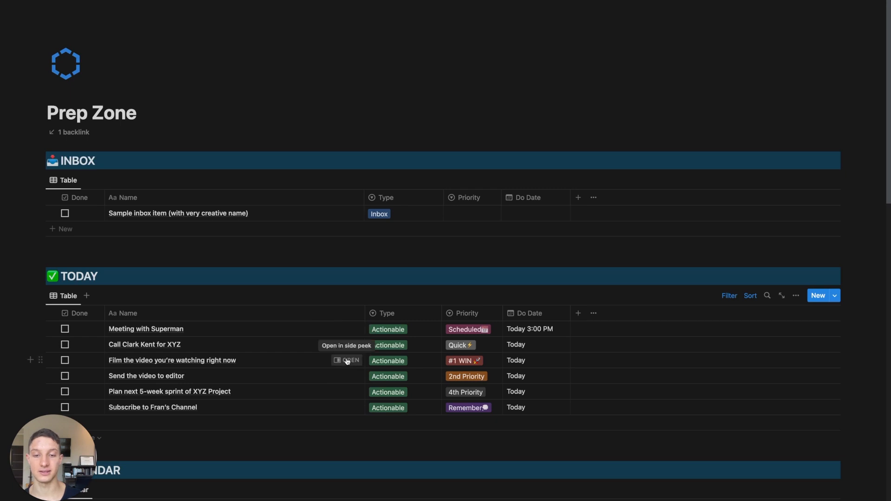
# Step: Open the "Send the video to editor" task from the Today table and view its Type options
pyautogui.click(346, 376)
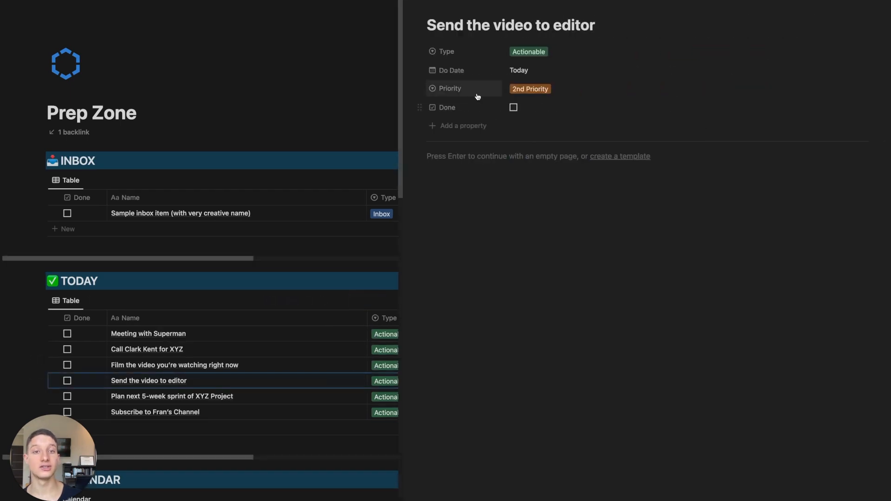
pyautogui.click(523, 54)
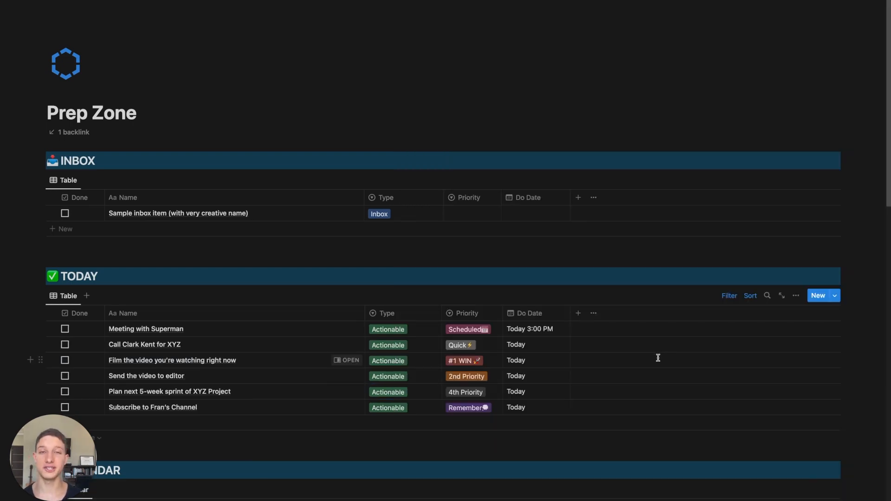
# Step: Open the "Waiting for Editor to send me Video #4" task from July 28 in the calendar and inspect its Do Date settings
pyautogui.scroll(-9, 658, 358)
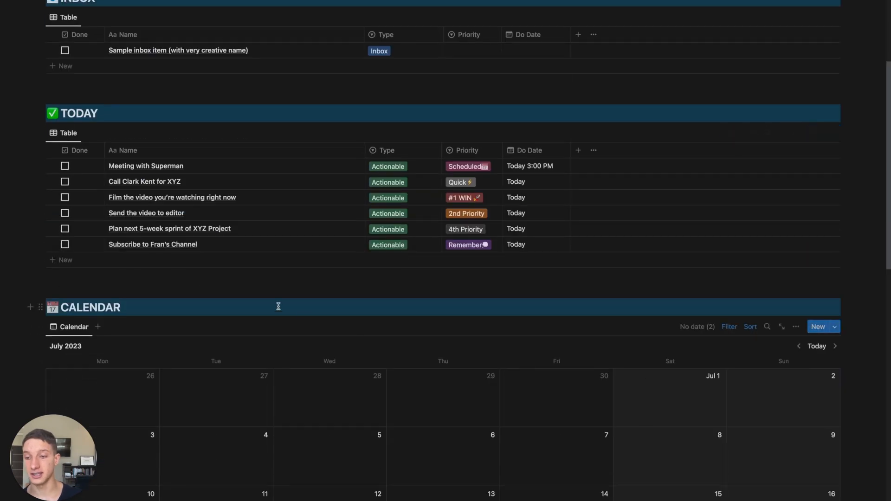
pyautogui.scroll(-3, 640, 342)
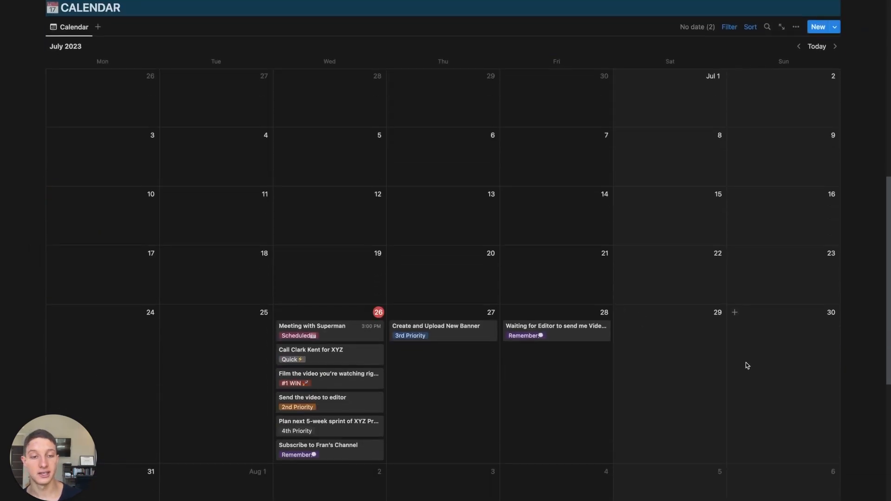
pyautogui.click(583, 255)
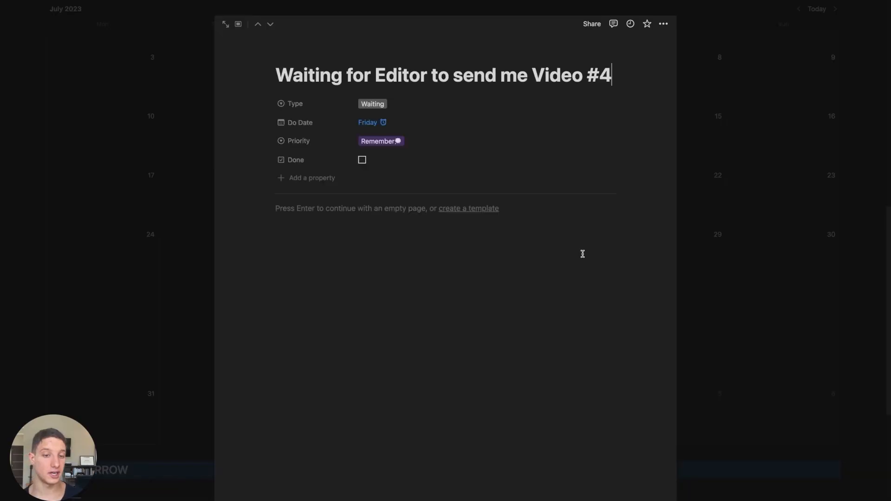
pyautogui.click(728, 136)
pyautogui.scroll(-4, 697, 391)
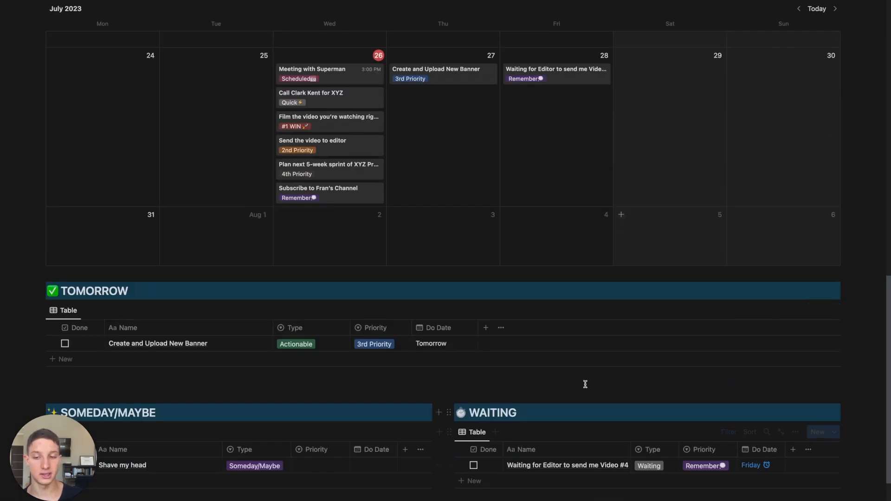
pyautogui.click(568, 229)
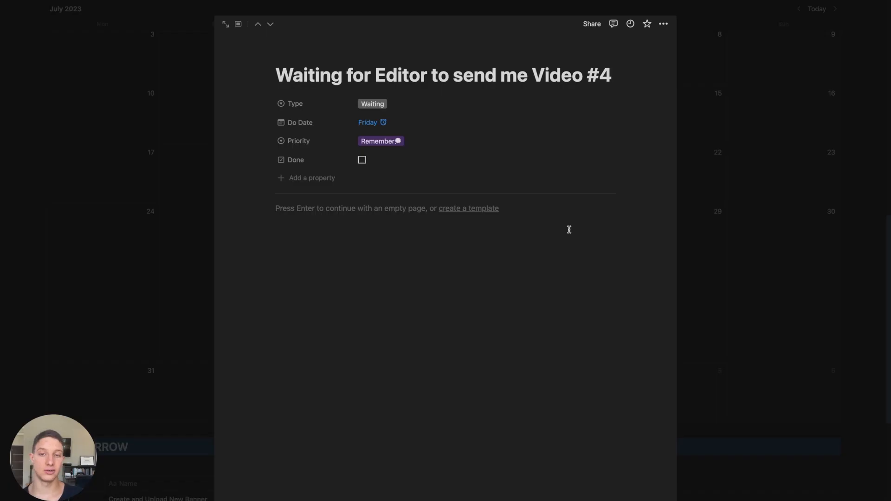
pyautogui.click(423, 126)
pyautogui.click(459, 290)
pyautogui.click(455, 290)
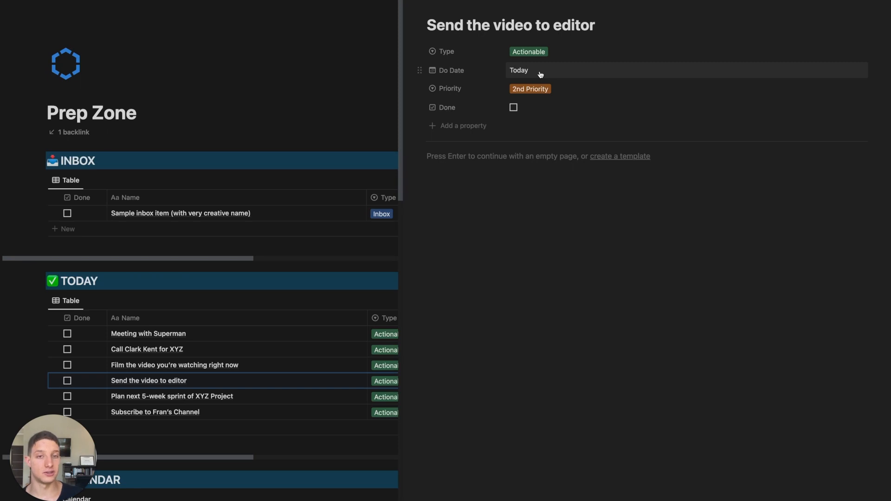
# Step: View the Priority options of the "Send the video to editor" task and the details of the "Meeting with Superman" task
pyautogui.click(555, 95)
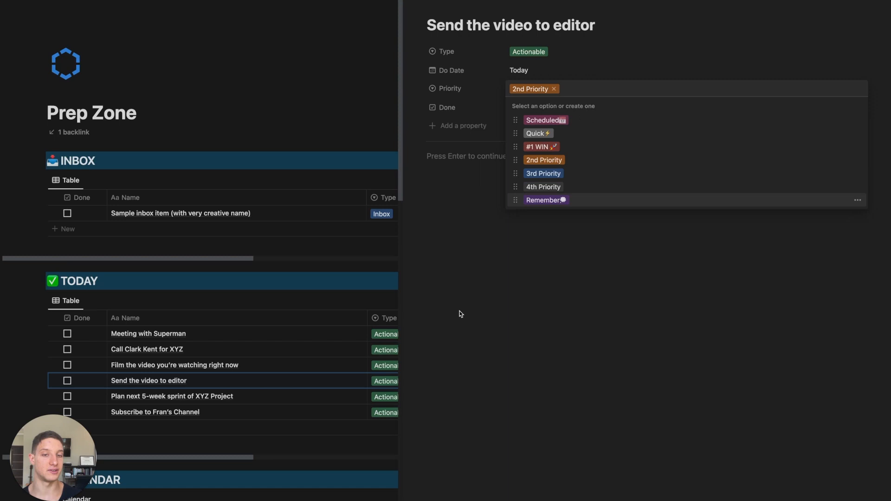
pyautogui.click(347, 332)
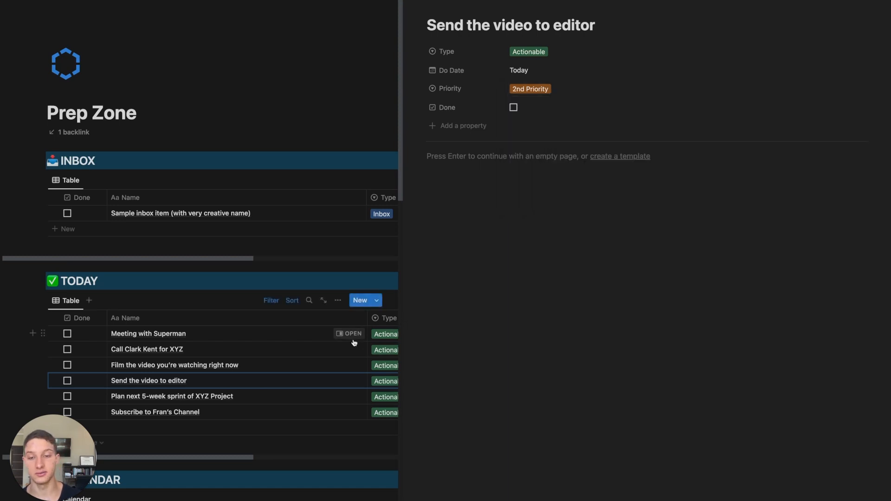
pyautogui.click(349, 334)
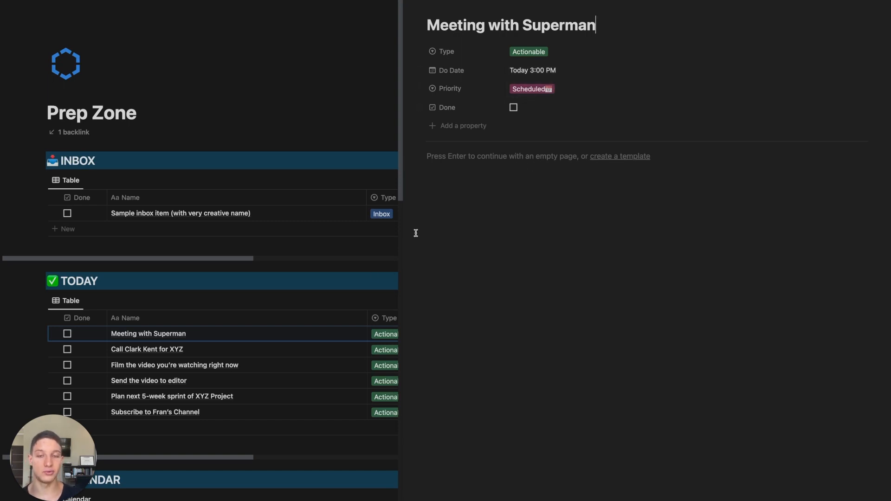
pyautogui.press('Escape')
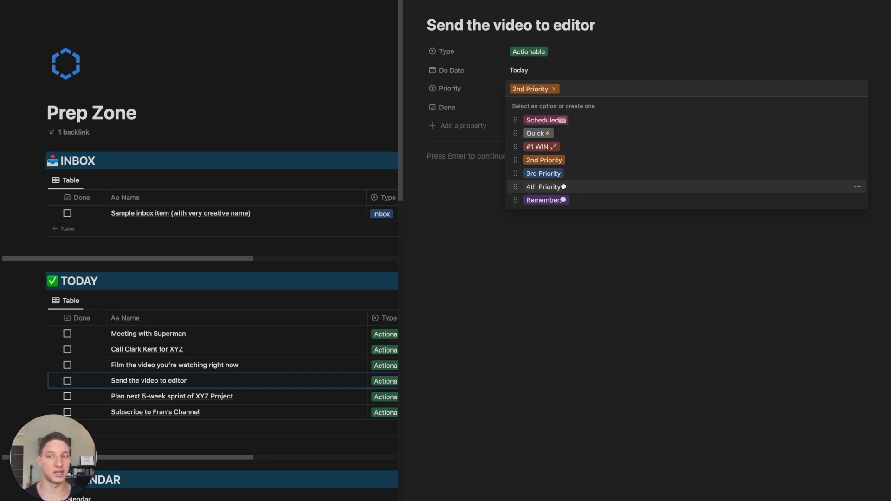
pyautogui.press('Escape')
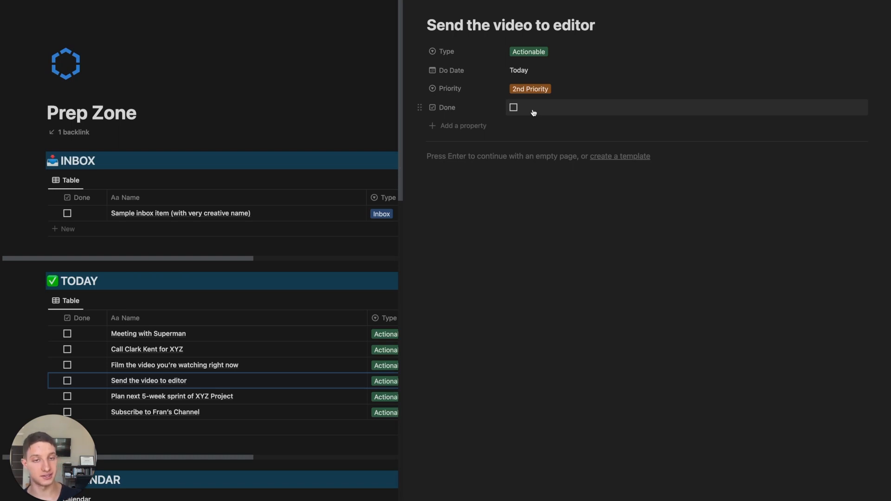
# Step: Open the "Film the video you're watching right now" task and toggle its Done checkbox
pyautogui.click(349, 365)
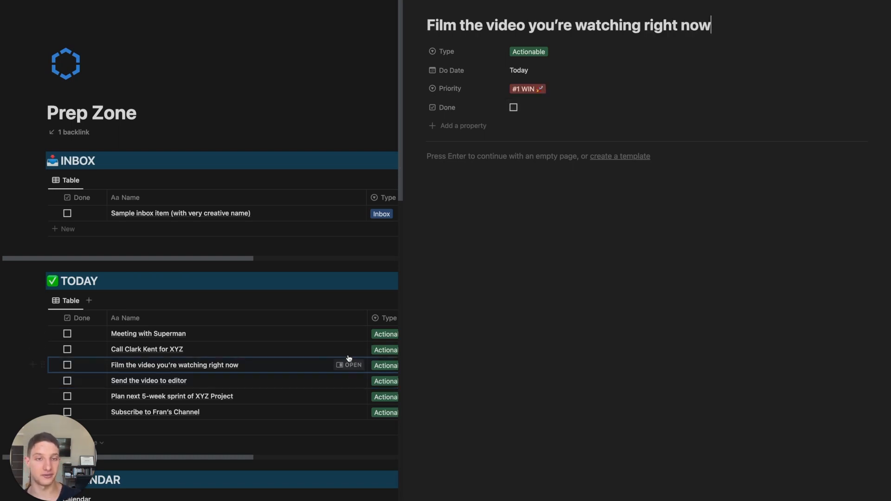
pyautogui.click(617, 108)
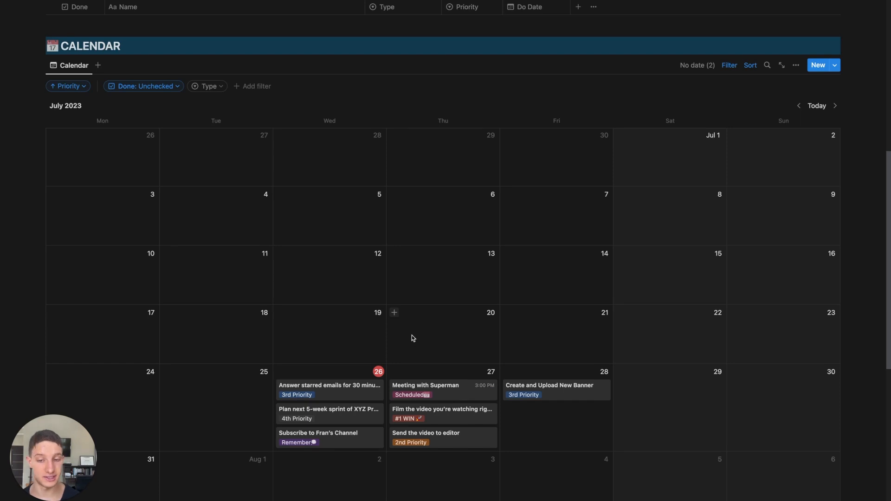
# Step: Mark the "Answer starred emails for 30 minutes" task in the Today table as done
pyautogui.scroll(5, 378, 307)
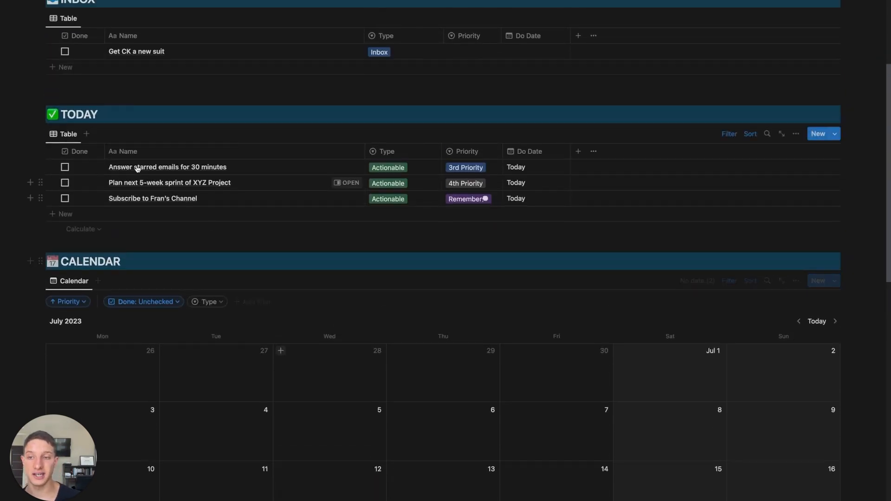
pyautogui.click(94, 171)
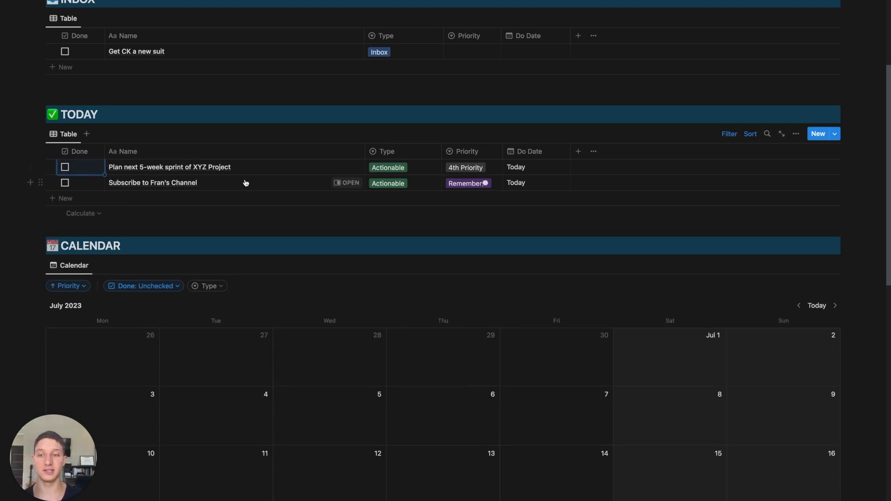
# Step: Reschedule the XYZ Project sprint planning, channel subscription and "Create and Upload New Banner" tasks to July 27 in the calendar
pyautogui.scroll(-7, 258, 256)
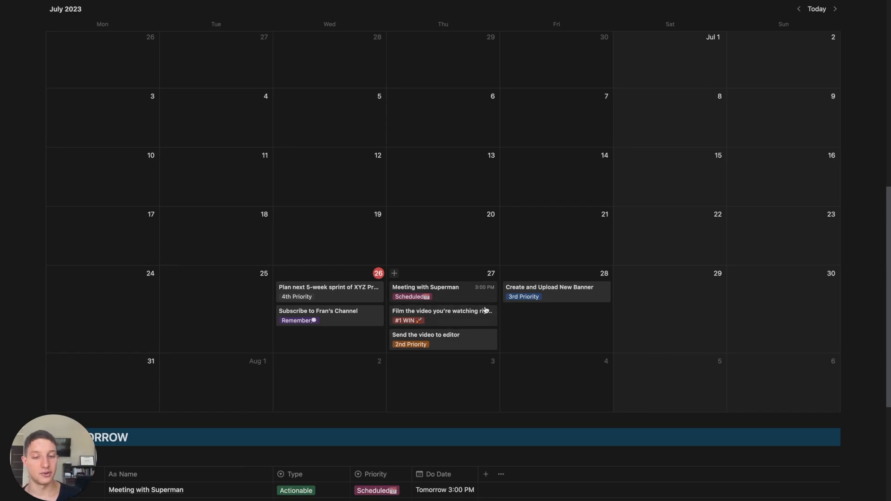
pyautogui.scroll(9, 310, 293)
pyautogui.scroll(-9, 38, 273)
pyautogui.moveTo(325, 277); pyautogui.dragTo(420, 299)
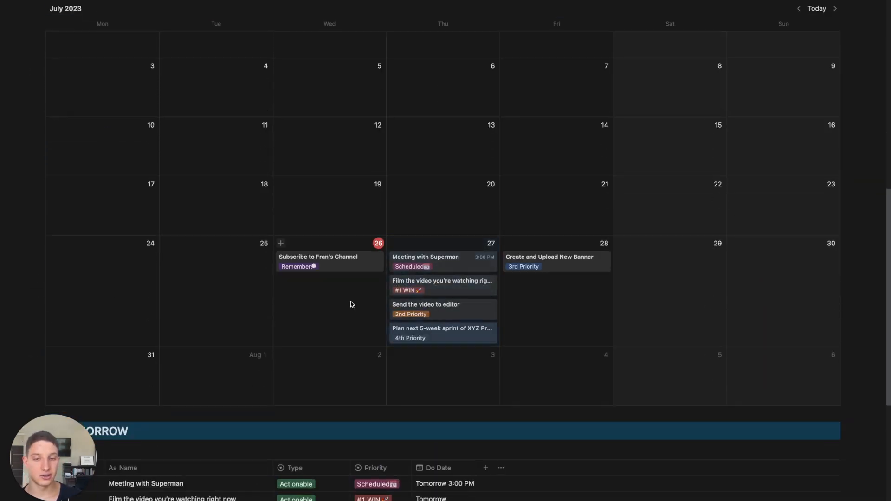
pyautogui.moveTo(326, 265); pyautogui.dragTo(422, 341)
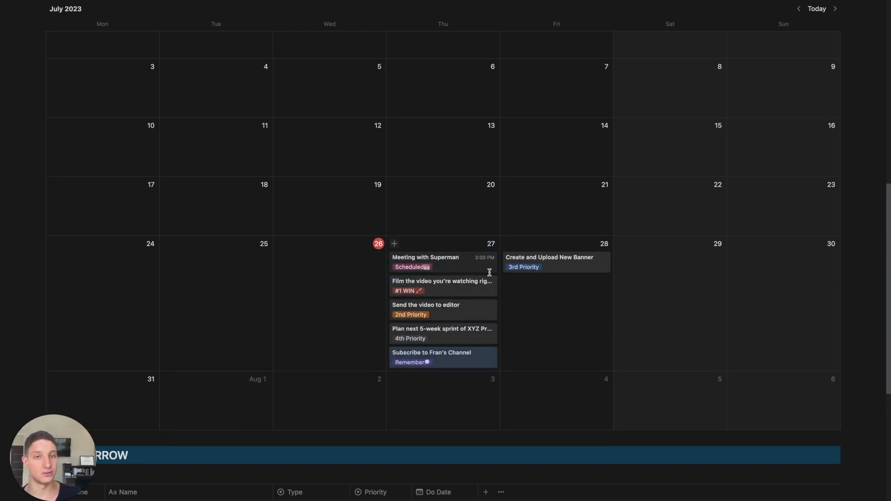
pyautogui.scroll(1, 457, 221)
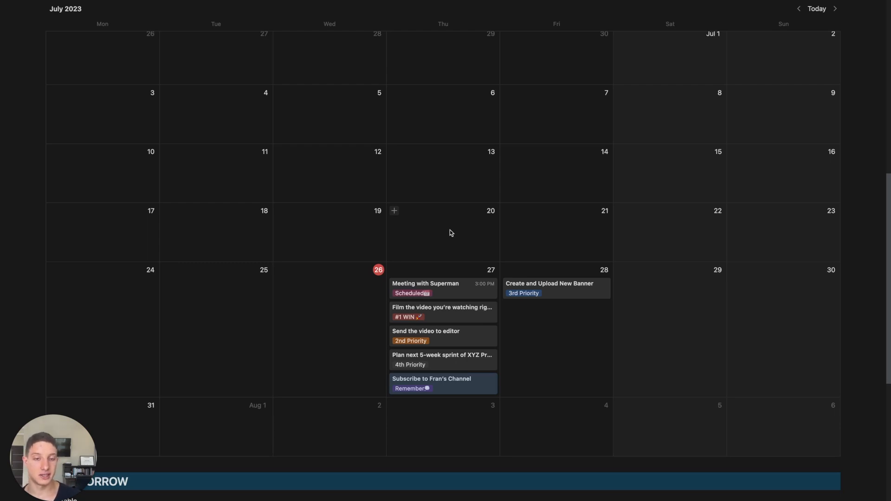
pyautogui.moveTo(541, 284); pyautogui.dragTo(429, 345)
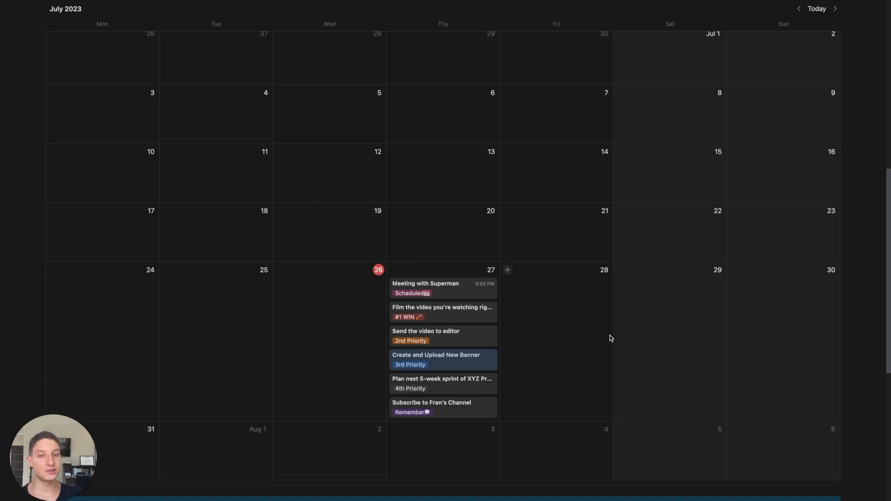
# Step: Move the "Plan next 5-week sprint of XYZ Project" task to July 28 and back to July 27
pyautogui.moveTo(448, 380); pyautogui.dragTo(587, 377)
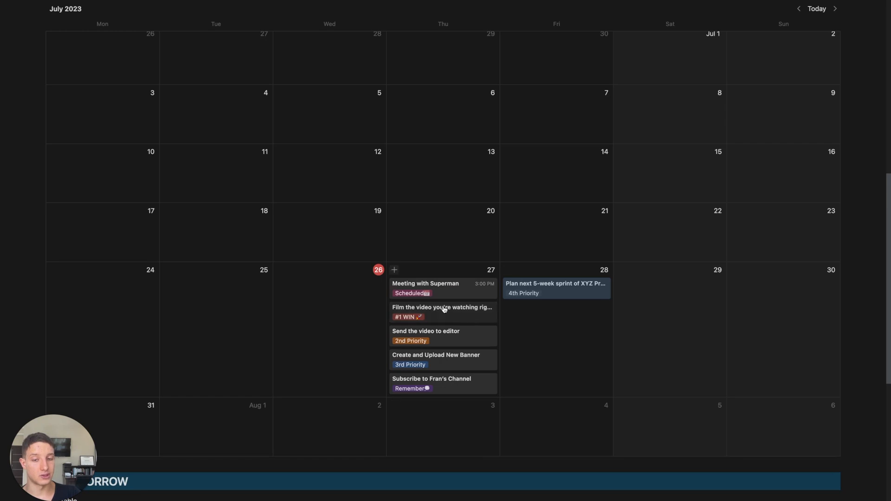
pyautogui.moveTo(575, 291); pyautogui.dragTo(494, 330)
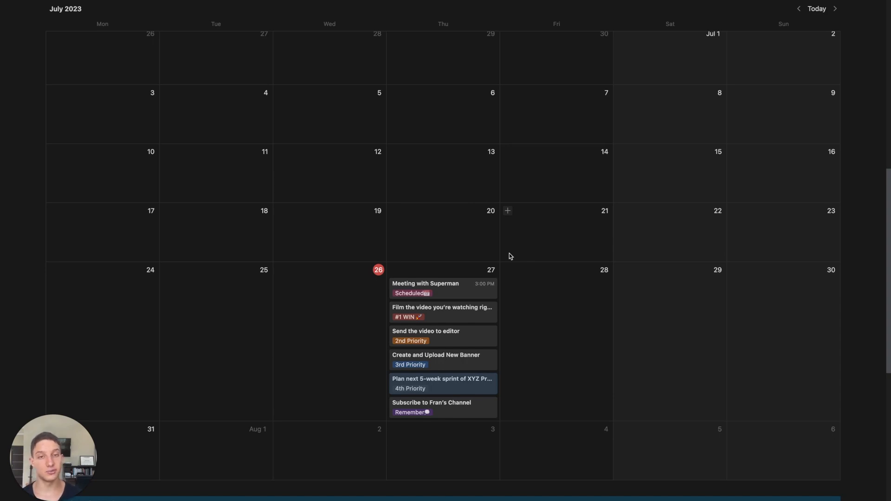
# Step: Open the "Get CK a new suit" Inbox item and set its Do Date to Friday and its Priority to 3rd Priority
pyautogui.scroll(10, 350, 358)
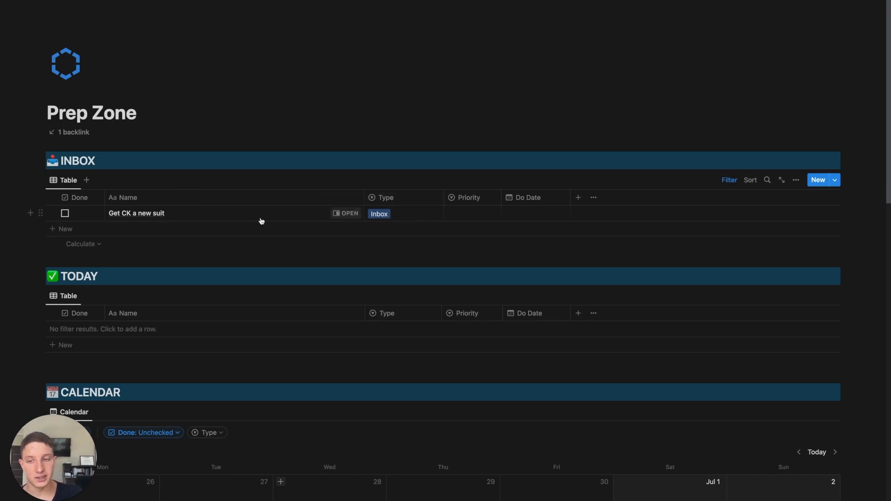
pyautogui.click(346, 214)
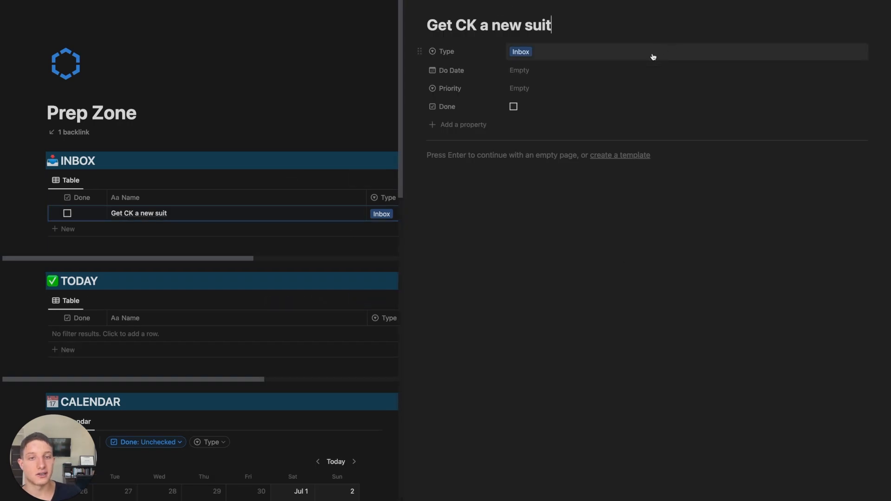
pyautogui.click(632, 71)
pyautogui.click(584, 200)
pyautogui.press('Return')
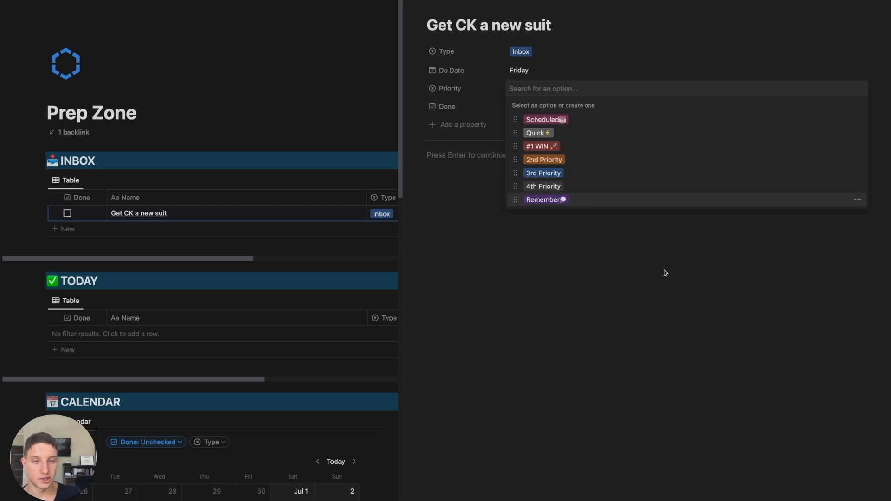
pyautogui.click(583, 172)
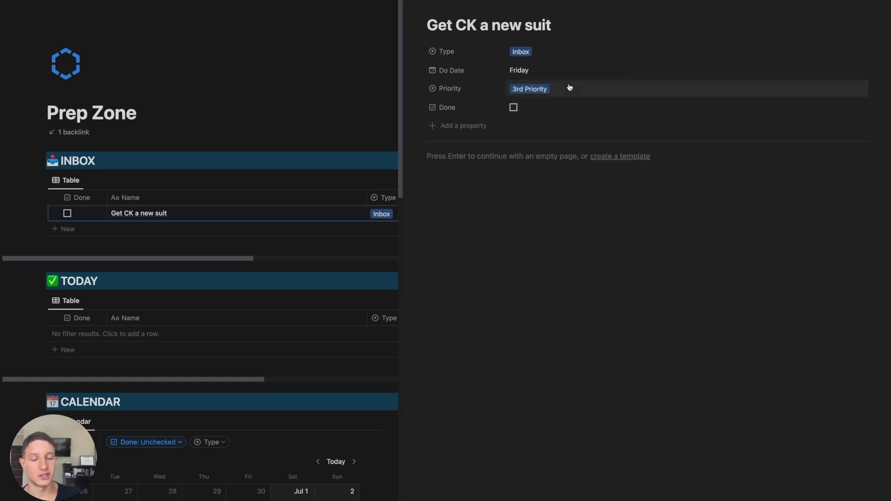
# Step: View the Type options of the "Get CK a new suit" item and close it without choosing one
pyautogui.click(540, 57)
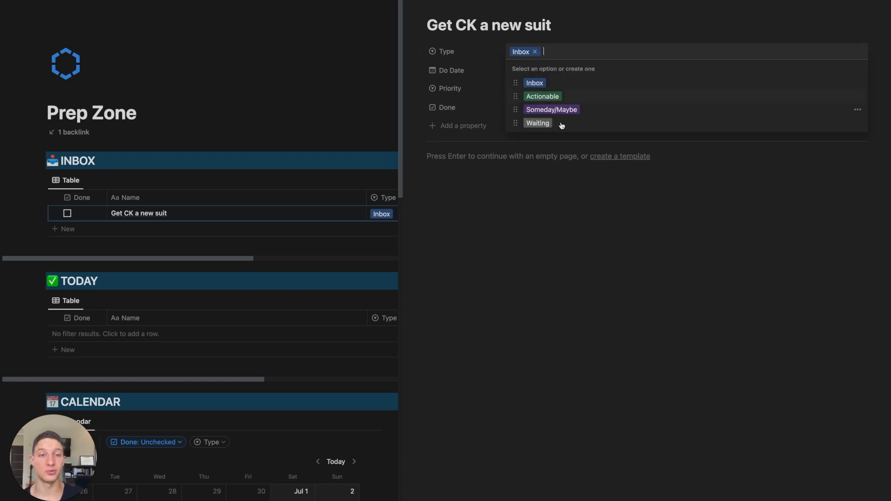
pyautogui.press('Escape')
pyautogui.press('Escape')
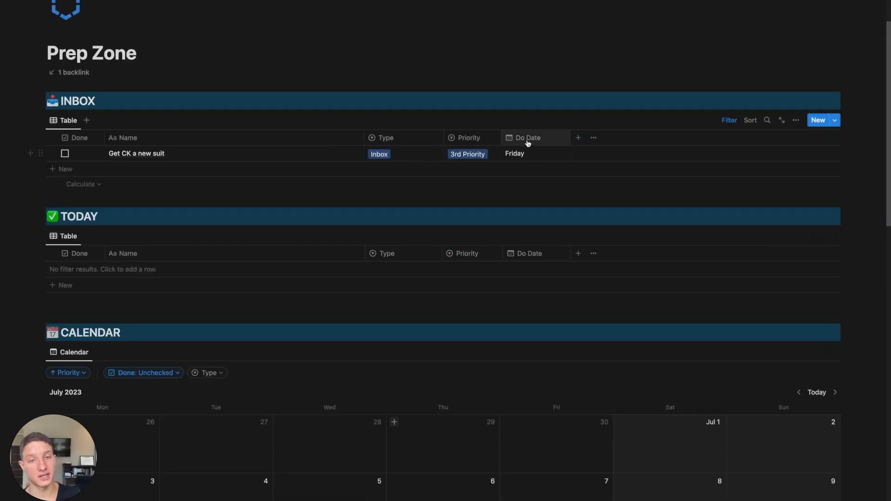
# Step: Set the Type of the "Get CK a new suit" Inbox item to Actionable and check the scheduled tasks in the calendar
pyautogui.click(393, 158)
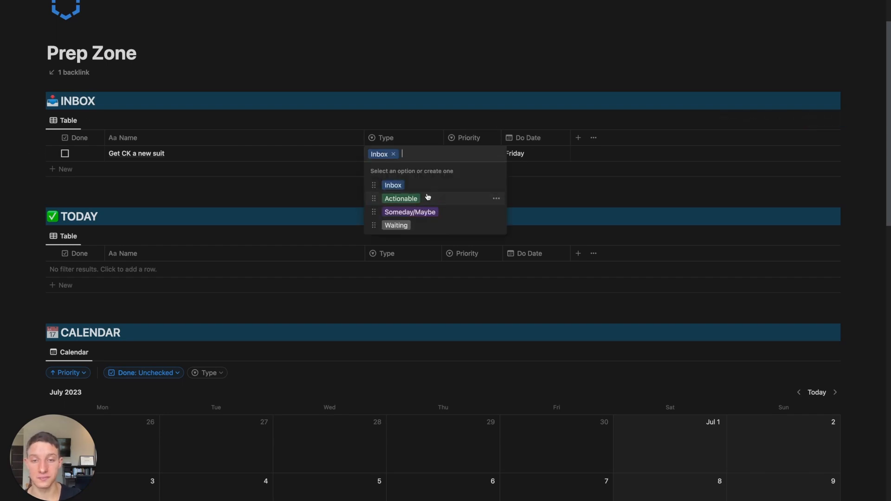
pyautogui.click(427, 197)
pyautogui.scroll(3, 483, 176)
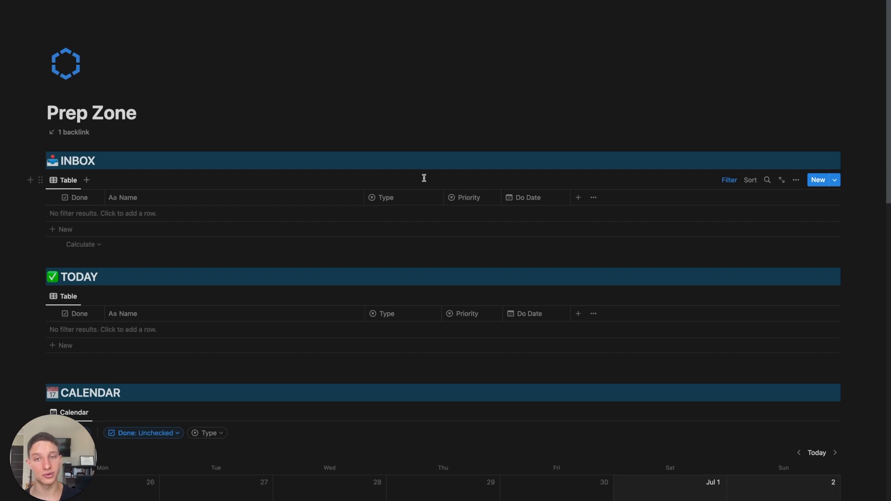
pyautogui.scroll(-10, 424, 178)
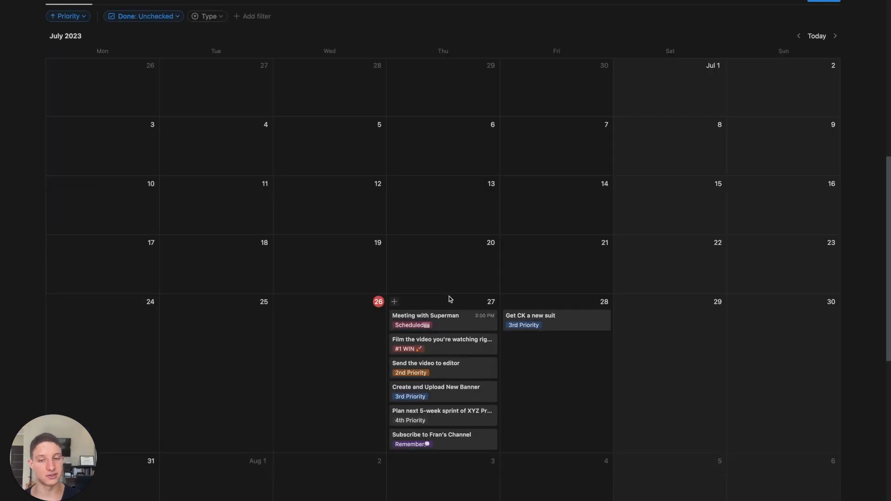
pyautogui.scroll(-2, 451, 402)
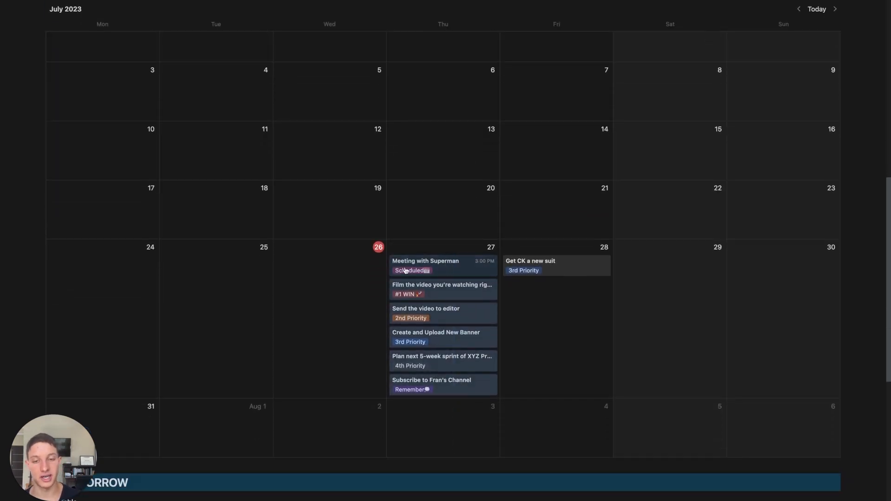
# Step: Open the W.I.N. Zone dashboard and mark the "Meeting with Superman" task as done
pyautogui.scroll(12, 366, 278)
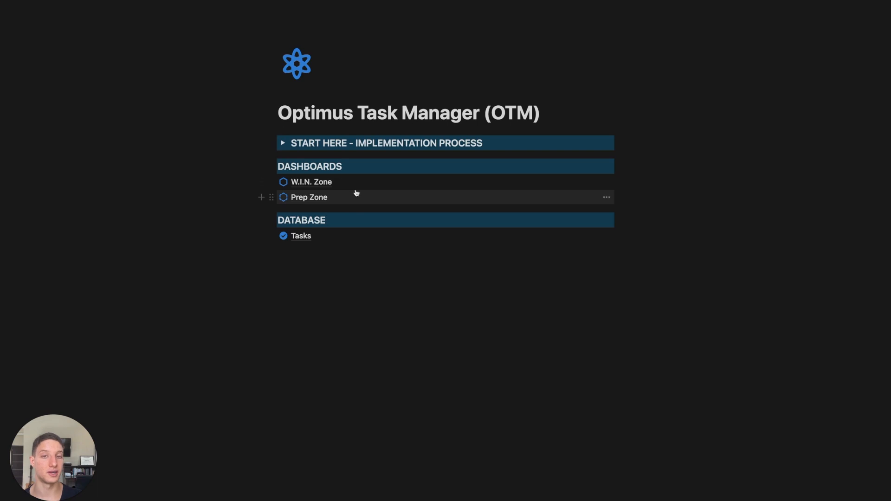
pyautogui.click(350, 183)
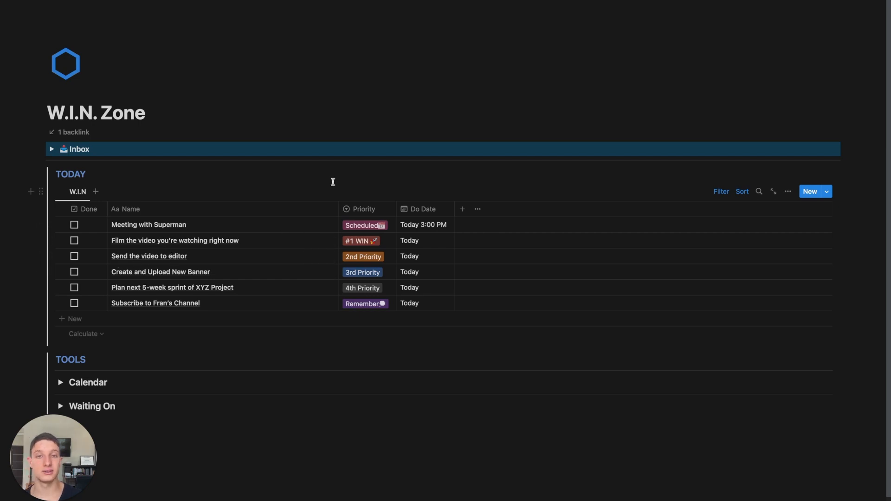
pyautogui.click(103, 227)
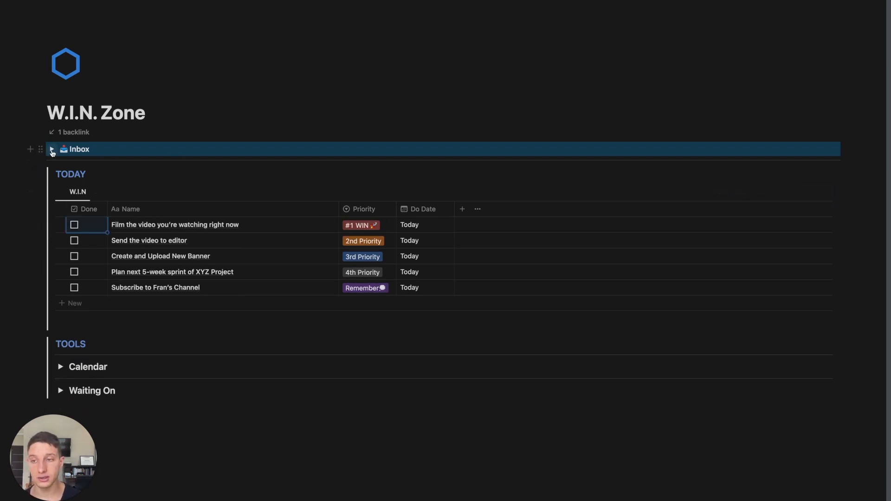
# Step: Expand the W.I.N. Zone Inbox, add a "Get Superman a new car" item and collapse the Inbox again
pyautogui.click(51, 149)
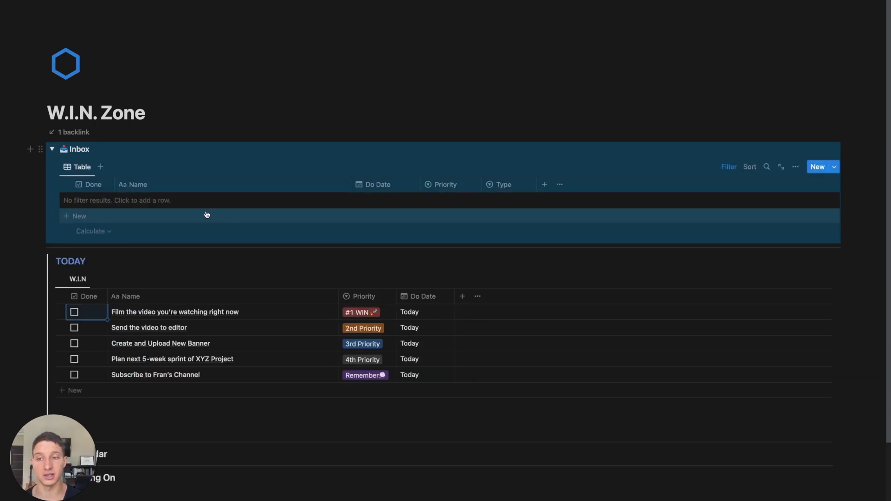
pyautogui.write('Get Superman a new car')
pyautogui.press('Escape')
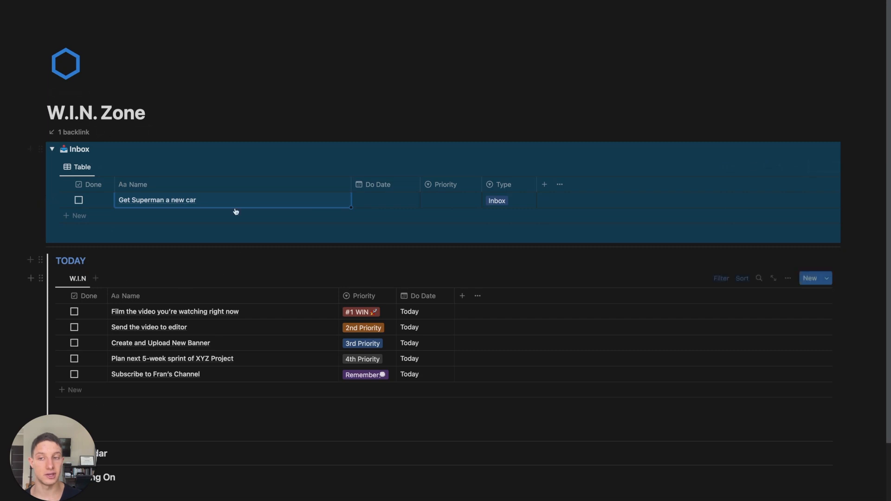
pyautogui.click(52, 149)
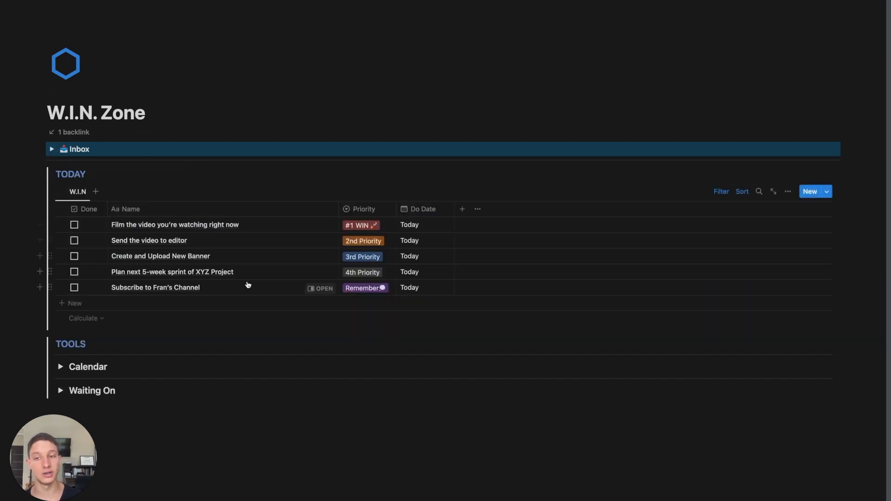
# Step: Mark all the remaining Today tasks as done, from "Film the video you're watching right now" to "Subscribe to Fran's Channel"
pyautogui.click(90, 226)
pyautogui.click(90, 226)
pyautogui.click(92, 226)
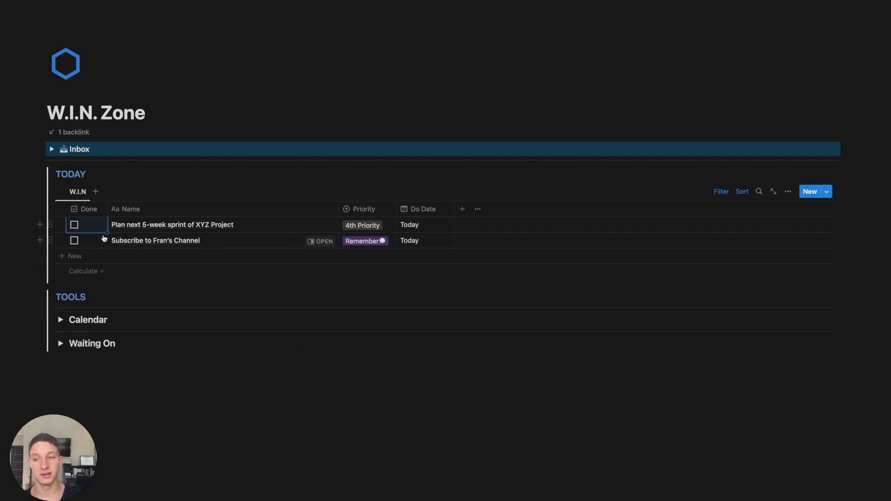
pyautogui.click(95, 227)
pyautogui.click(95, 228)
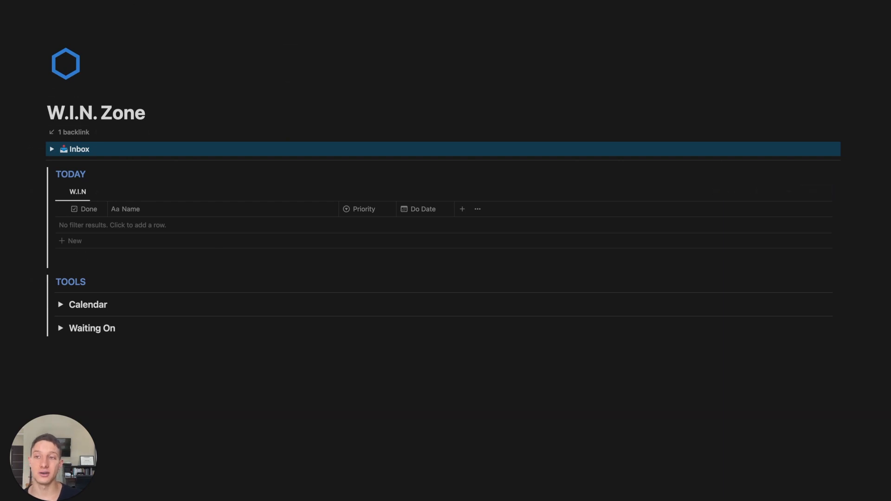
# Step: Return to the Prep Zone dashboard and look over its Inbox, Today and Calendar sections
pyautogui.click(144, 2)
pyautogui.click(324, 197)
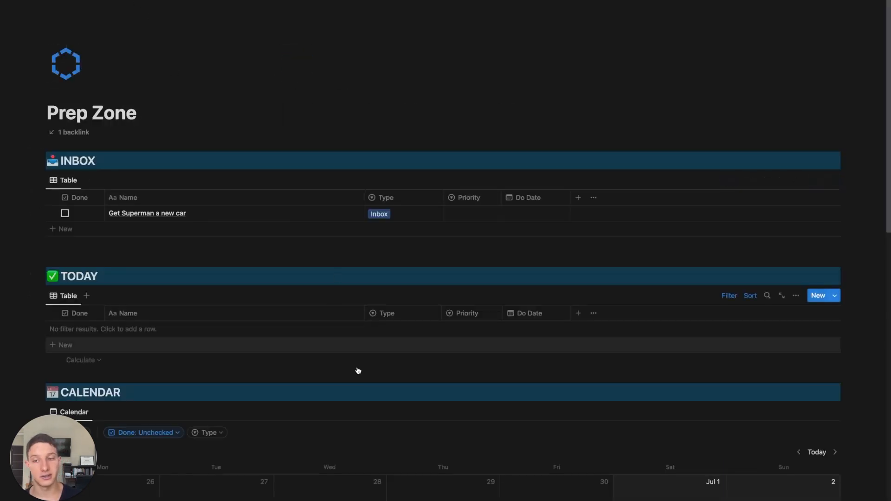
pyautogui.scroll(-2, 375, 371)
pyautogui.scroll(-1, 385, 348)
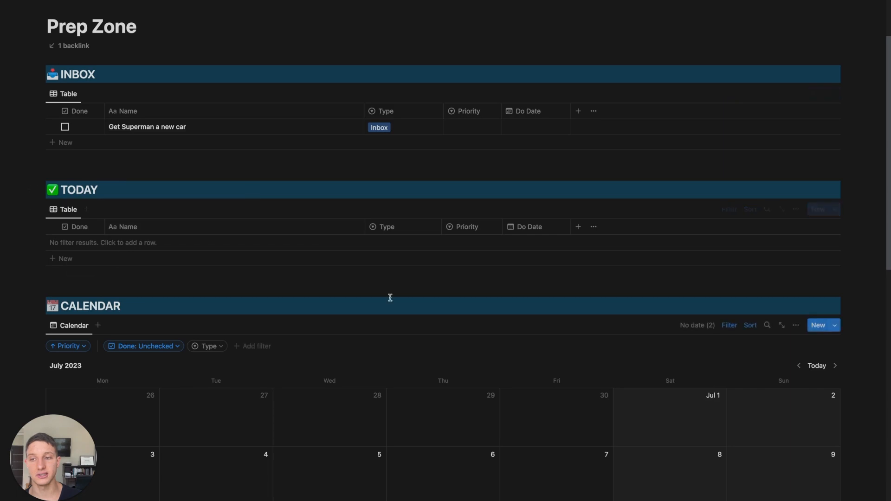
pyautogui.scroll(-7, 242, 260)
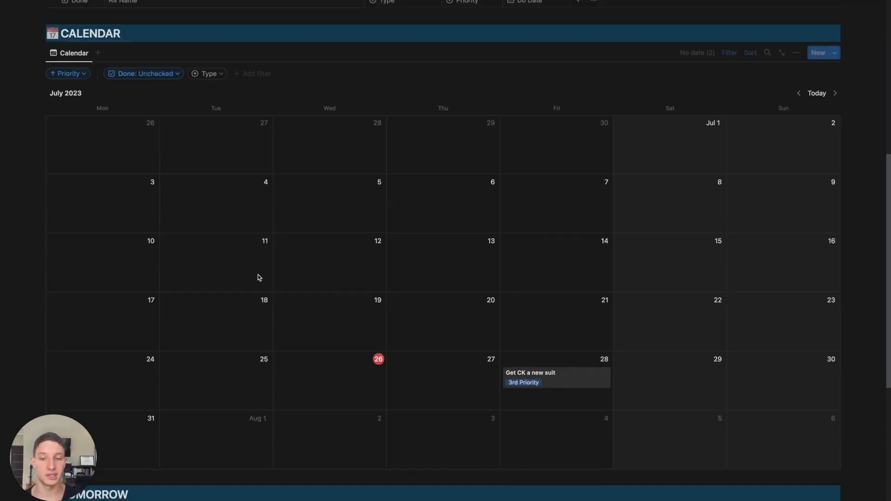
pyautogui.scroll(10, 469, 394)
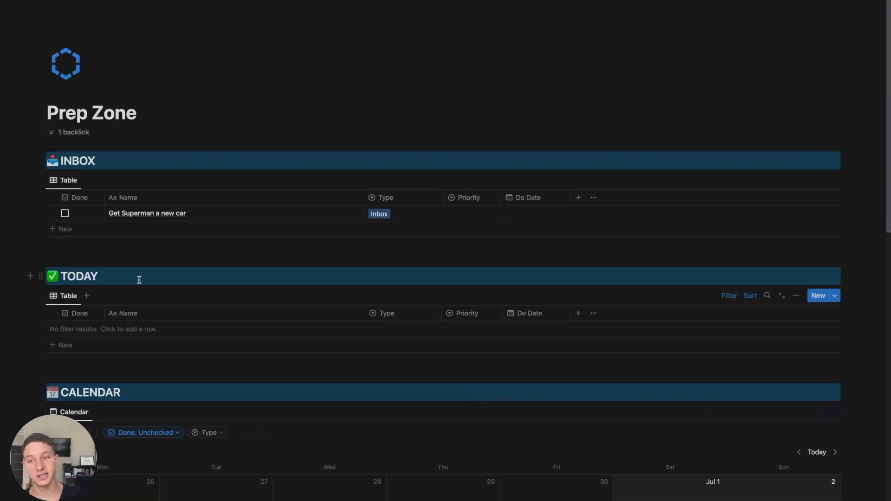
pyautogui.scroll(-5, 216, 352)
pyautogui.scroll(5, 294, 368)
pyautogui.moveTo(51, 240)
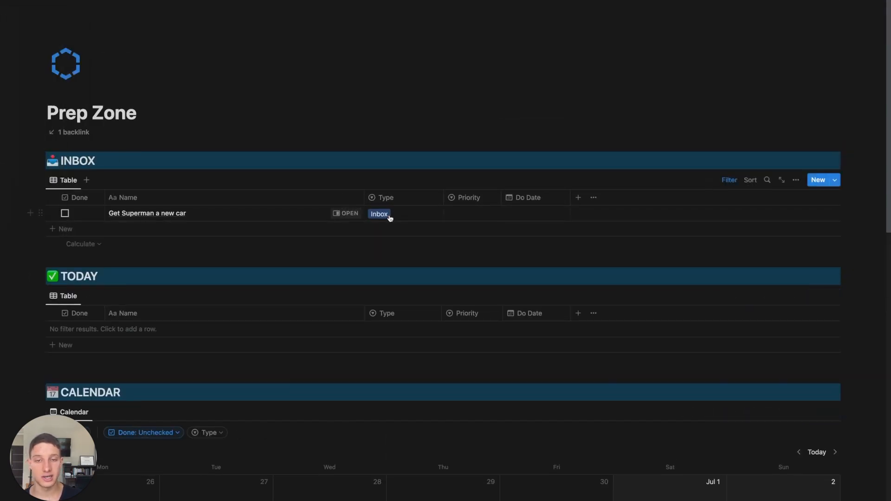
# Step: Open the "Get Superman a new car" Inbox item and set its Do Date to Saturday and its Priority to #1 WIN
pyautogui.click(348, 214)
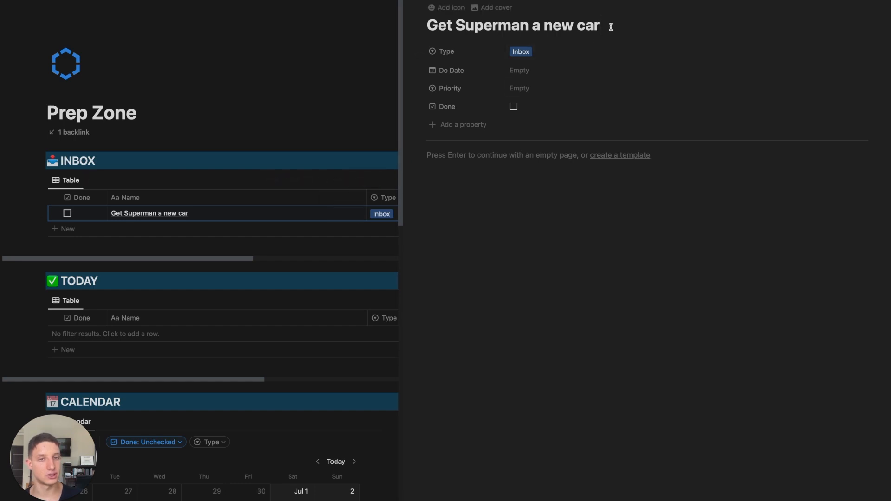
pyautogui.click(594, 71)
pyautogui.click(600, 199)
pyautogui.click(601, 90)
pyautogui.click(601, 90)
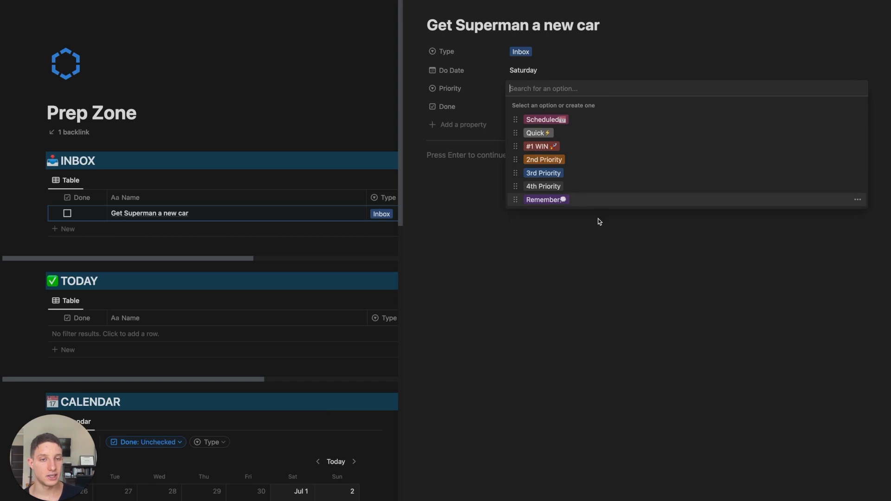
pyautogui.click(599, 147)
# Step: Change the Type of the "Get Superman a new car" item to take it out of the Inbox, and check it in the calendar
pyautogui.click(593, 58)
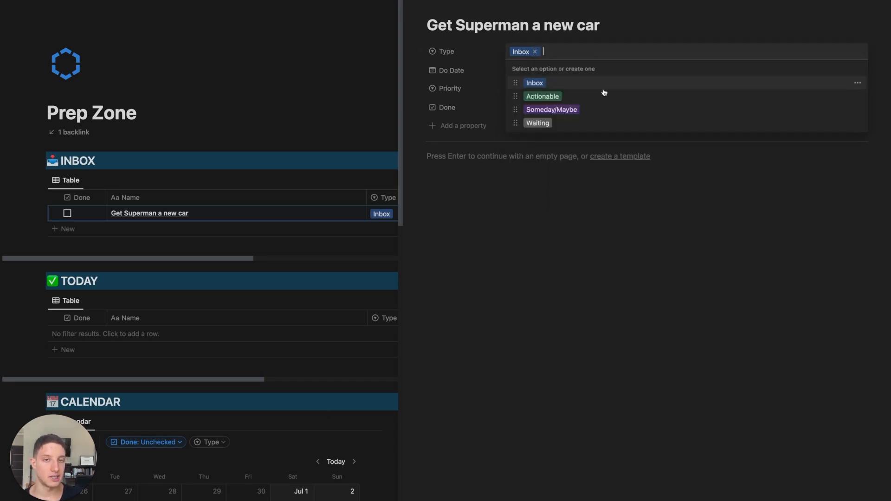
pyautogui.click(570, 39)
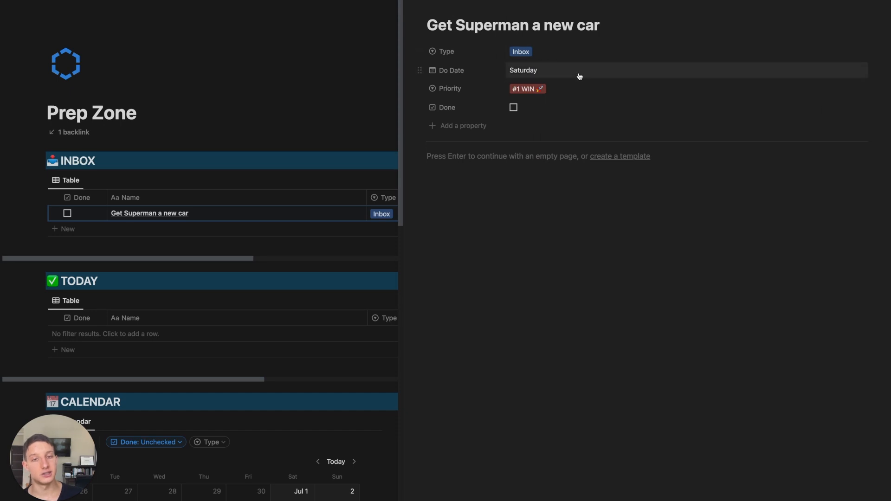
pyautogui.click(562, 51)
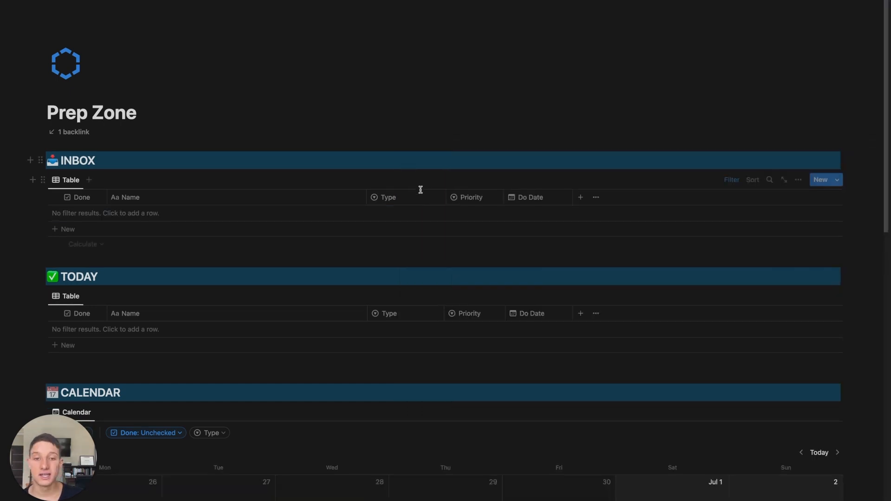
pyautogui.scroll(-10, 420, 195)
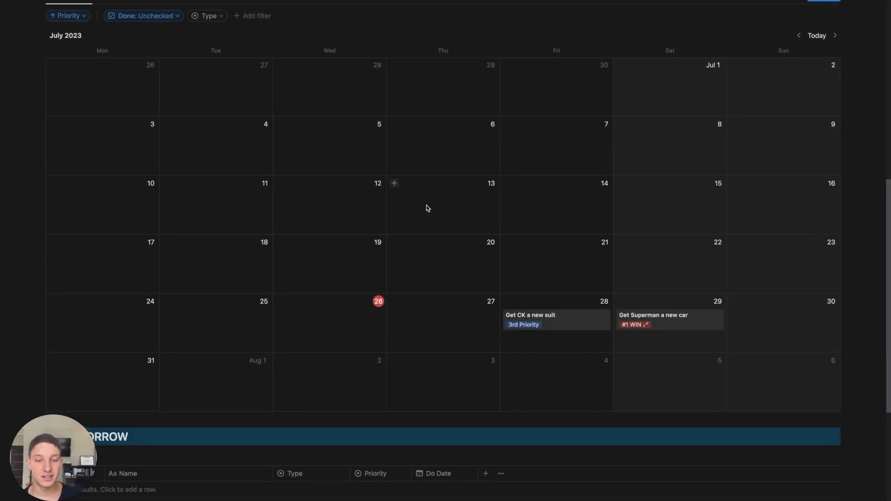
pyautogui.scroll(3, 332, 265)
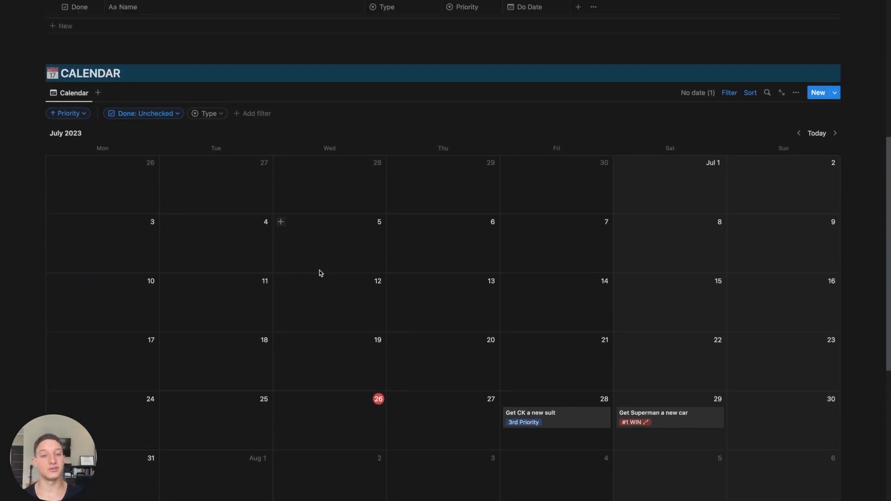
pyautogui.click(105, 1)
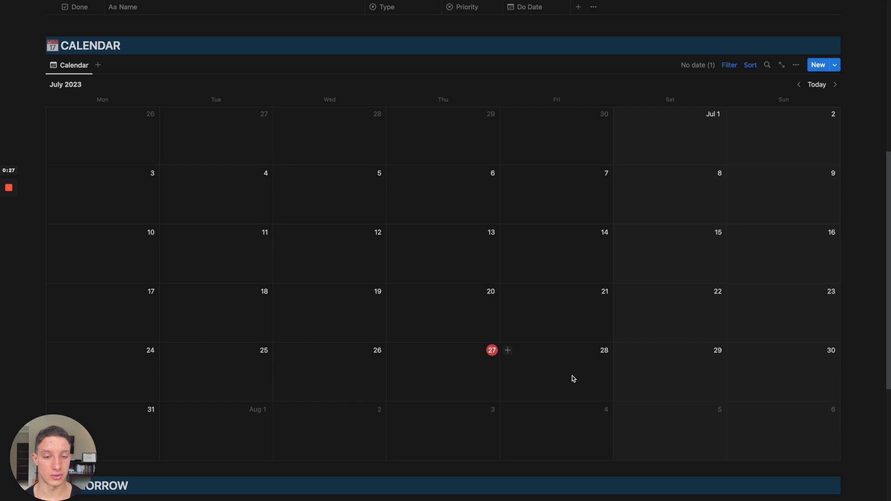
# Step: Create a "Get a haircut" task on July 28 in the Prep Zone calendar and close it
pyautogui.click(509, 351)
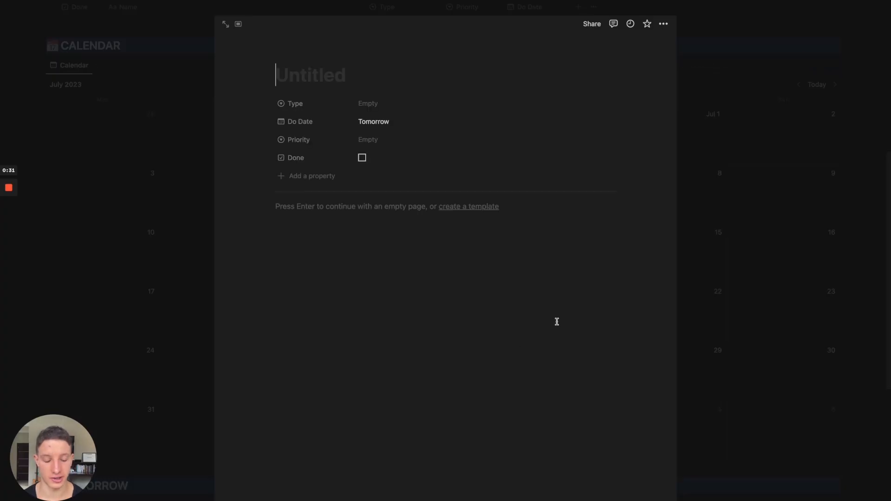
pyautogui.write('Get a haircut')
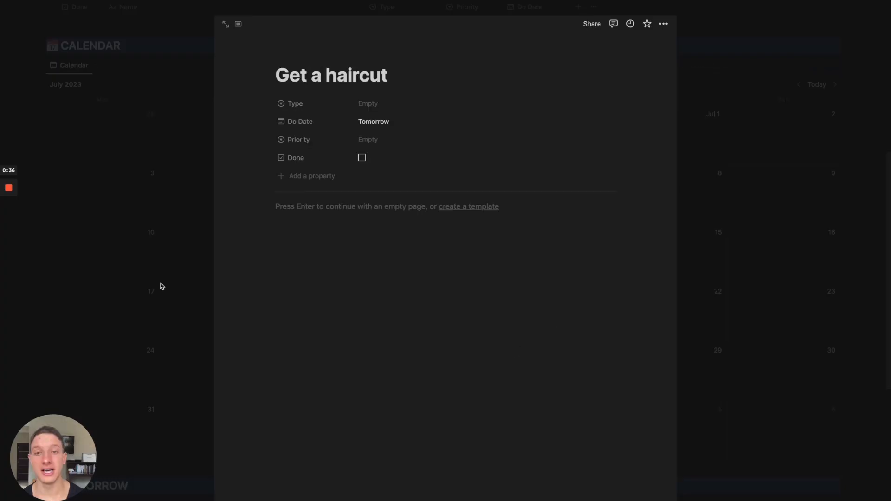
pyautogui.click(161, 296)
# Step: Reopen the "Get a haircut" task, set its Type to Actionable and its Priority to 2nd Priority, and close it
pyautogui.click(574, 363)
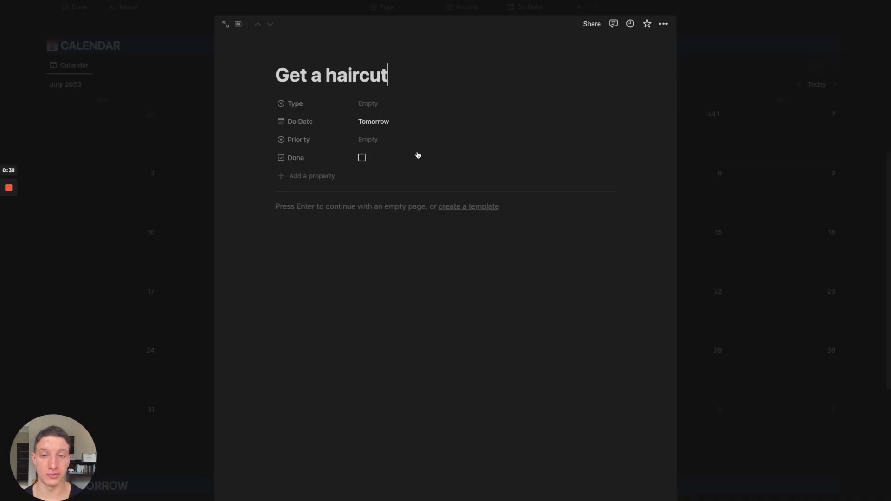
pyautogui.click(374, 105)
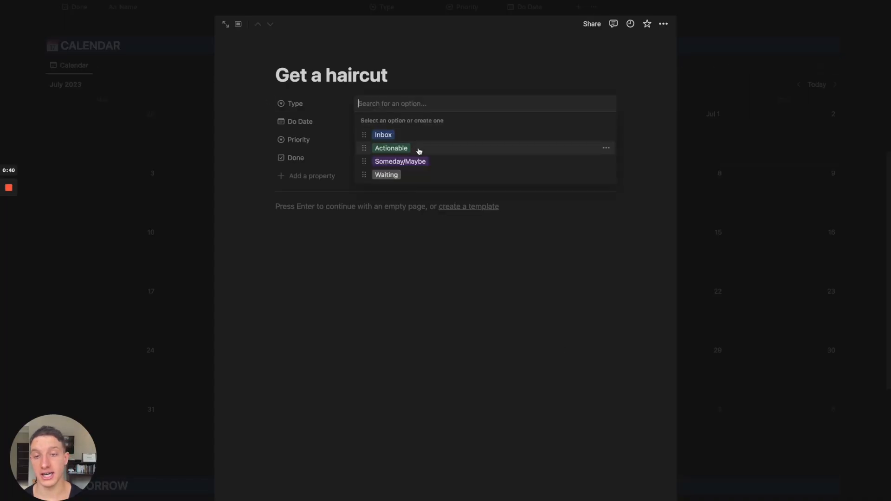
pyautogui.click(419, 149)
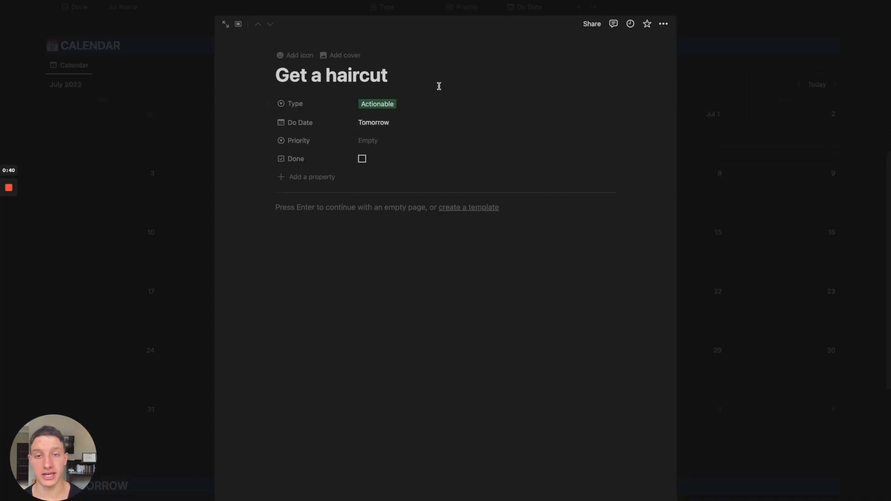
pyautogui.click(411, 139)
pyautogui.click(459, 211)
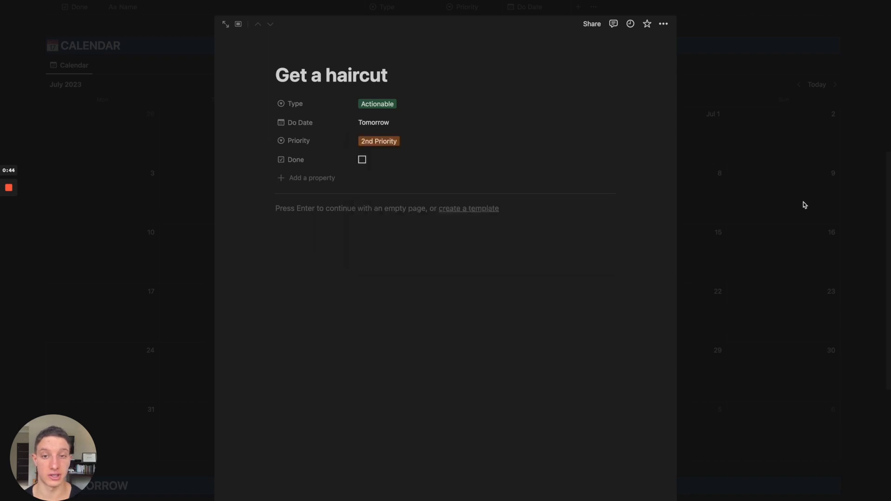
pyautogui.click(800, 204)
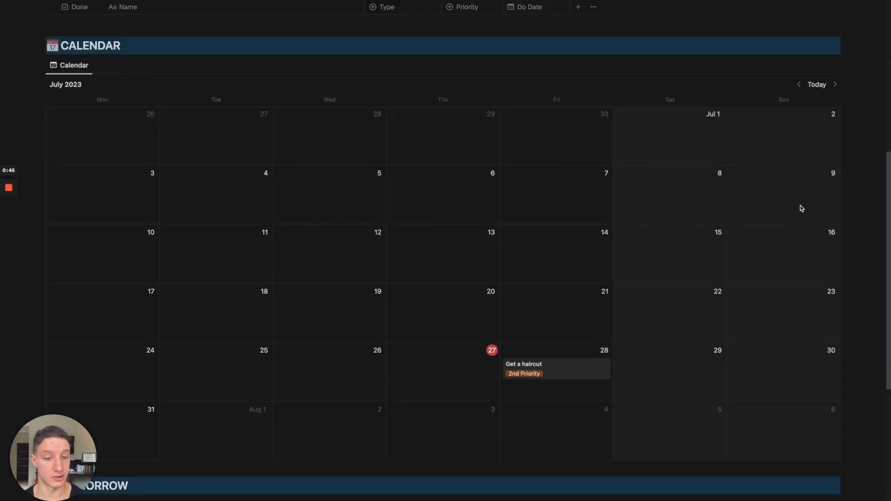
# Step: Add an icon to the "Get a haircut" task and set it to the green recycling emoji
pyautogui.click(564, 379)
pyautogui.click(292, 55)
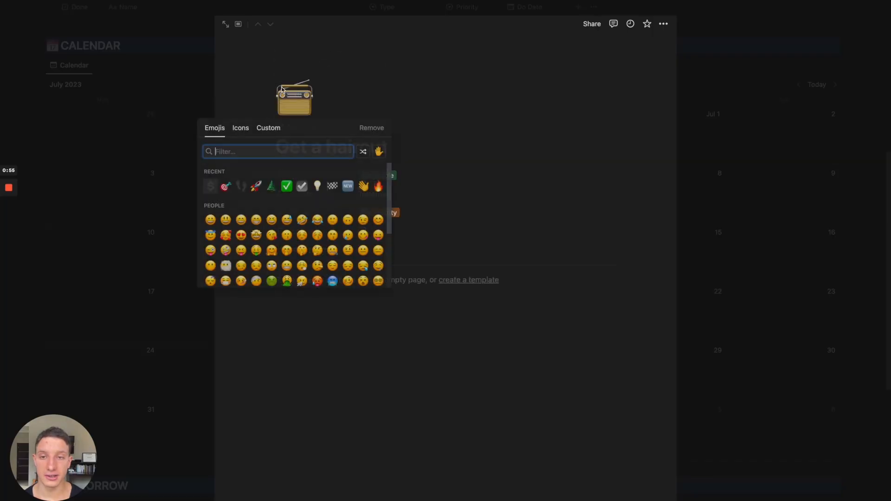
pyautogui.write('recyc')
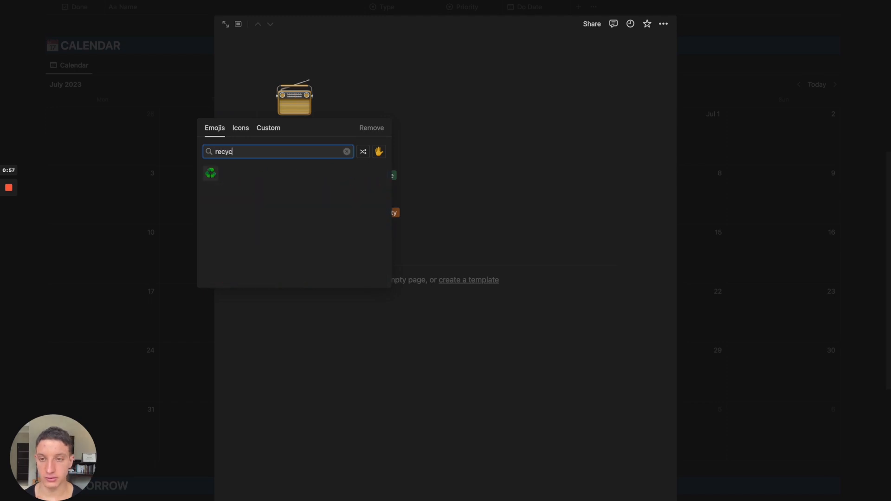
pyautogui.click(210, 173)
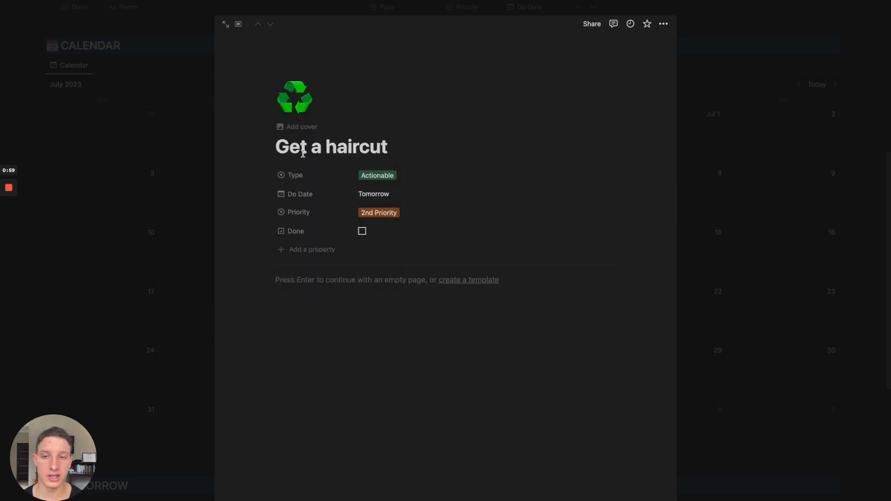
# Step: Try a recycling emoji at the start of the "Get a haircut" title, delete it from the title, and close the task
pyautogui.press('ctrl+super+space')
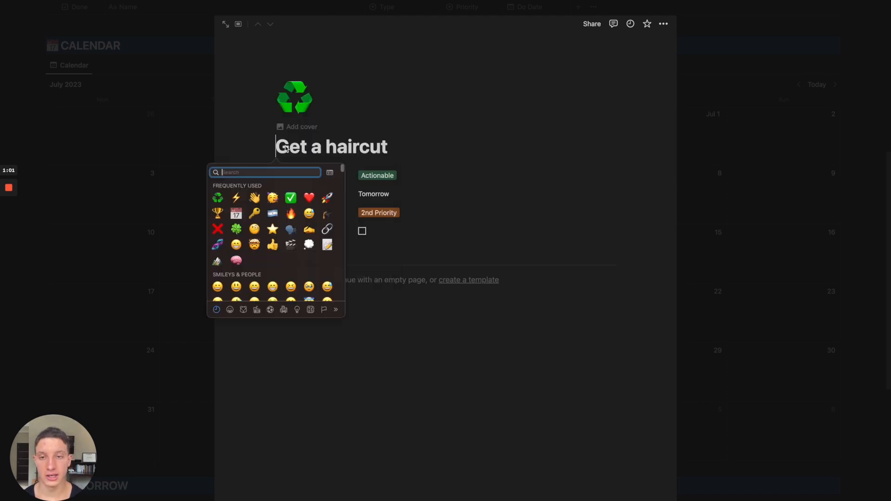
pyautogui.press('Return')
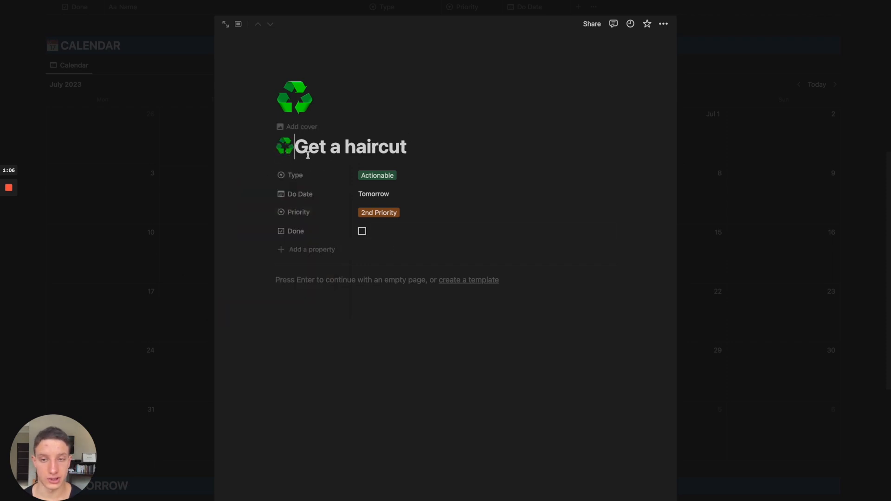
pyautogui.press('BackSpace')
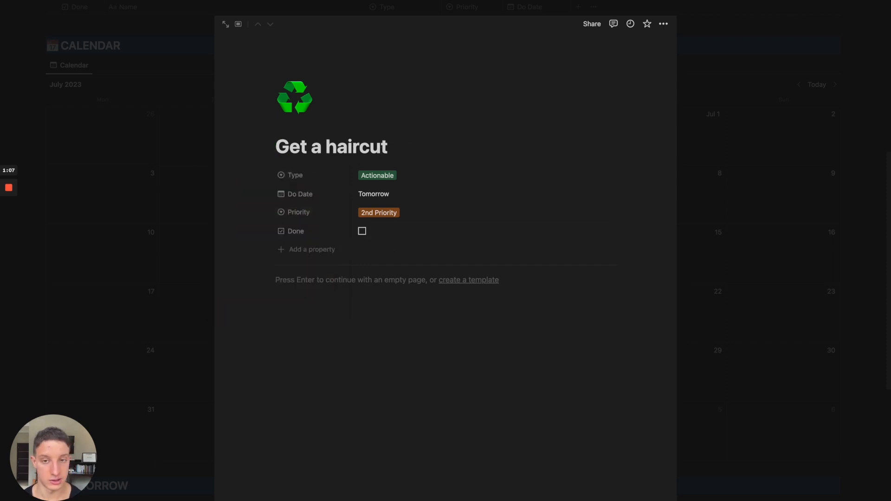
pyautogui.click(849, 291)
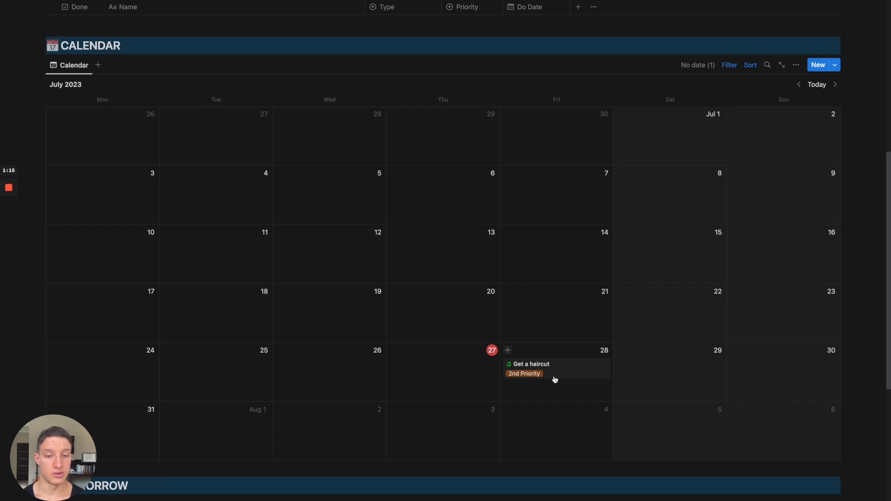
# Step: Try moving the "Get a haircut" task from July 28 to August 4, and briefly open and close its page
pyautogui.moveTo(549, 369); pyautogui.dragTo(549, 423)
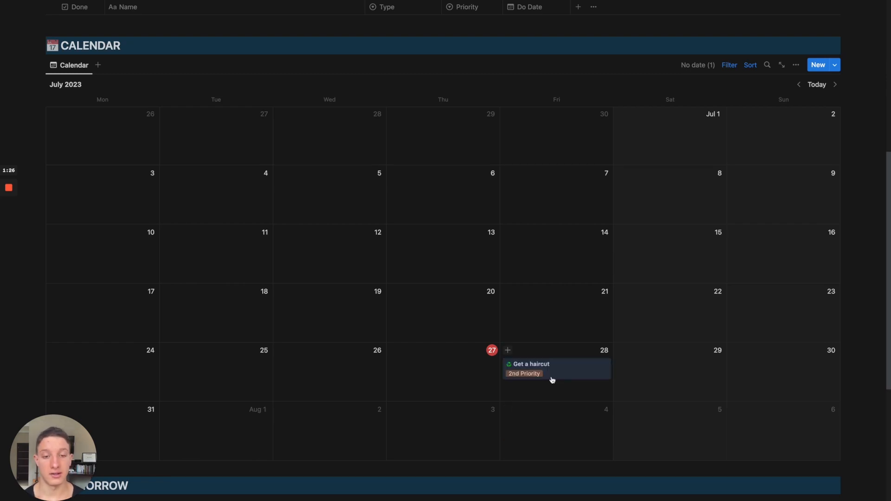
pyautogui.click(551, 375)
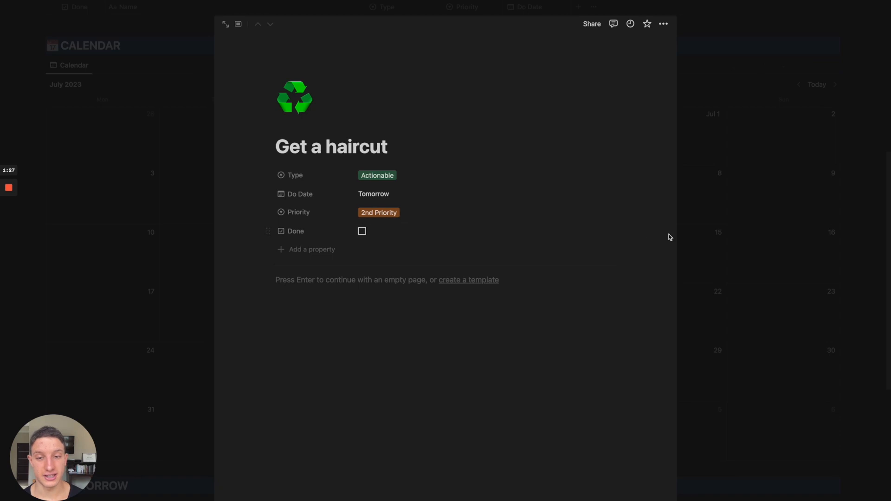
pyautogui.click(708, 238)
# Step: Duplicate the "Get a haircut" task on July 28 in the calendar
pyautogui.rightClick(565, 376)
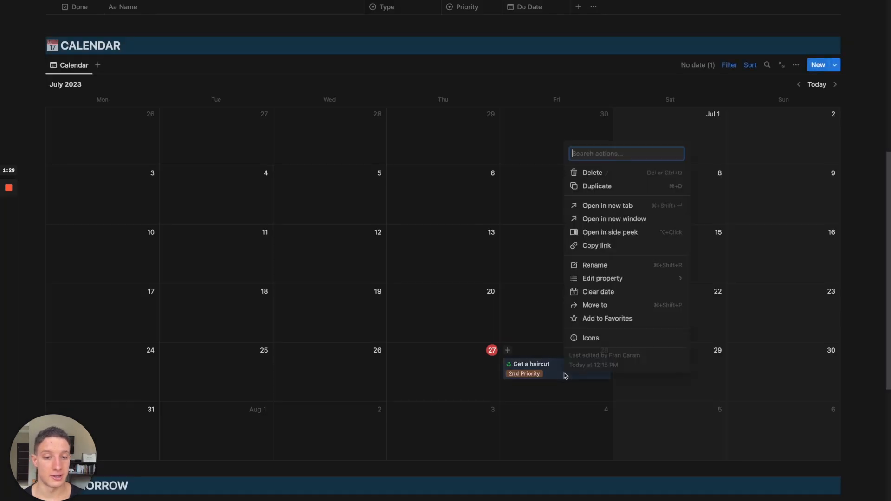
pyautogui.click(603, 189)
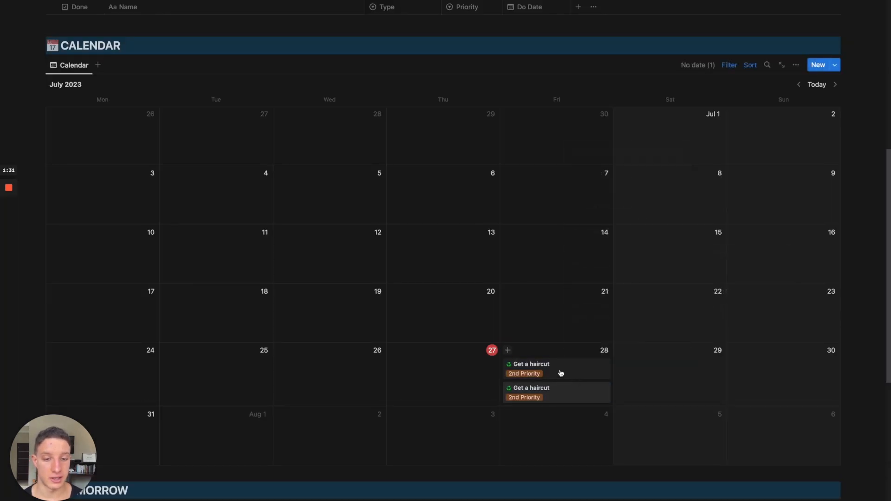
# Step: Mark one July 28 "Get a haircut" task as Done, close it, and move the remaining copy to August 4
pyautogui.click(561, 372)
pyautogui.click(362, 230)
pyautogui.click(726, 260)
pyautogui.moveTo(587, 370); pyautogui.dragTo(584, 418)
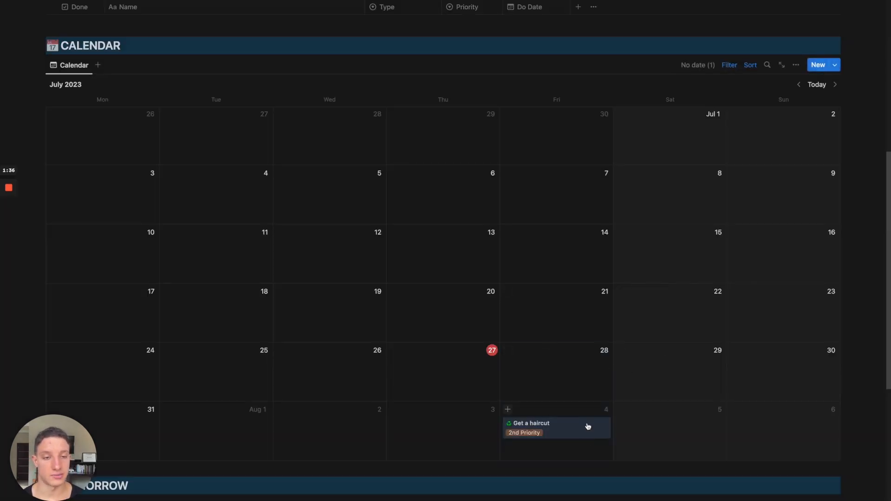